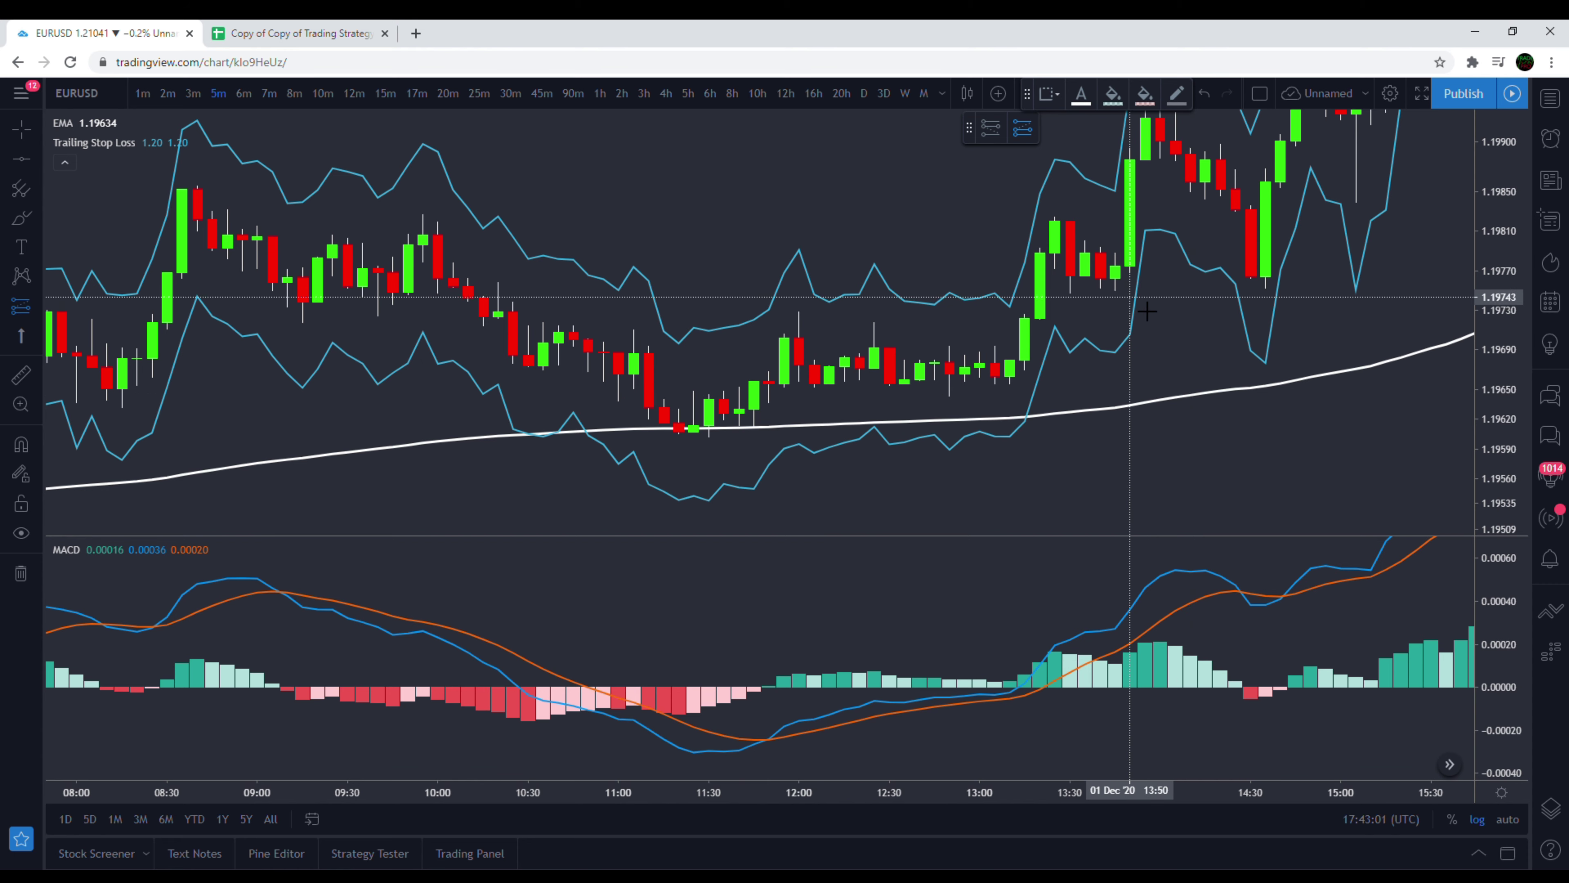
{"action": "key", "text": "Escape"}
{"action": "left_click", "coordinate": [1026, 93]}
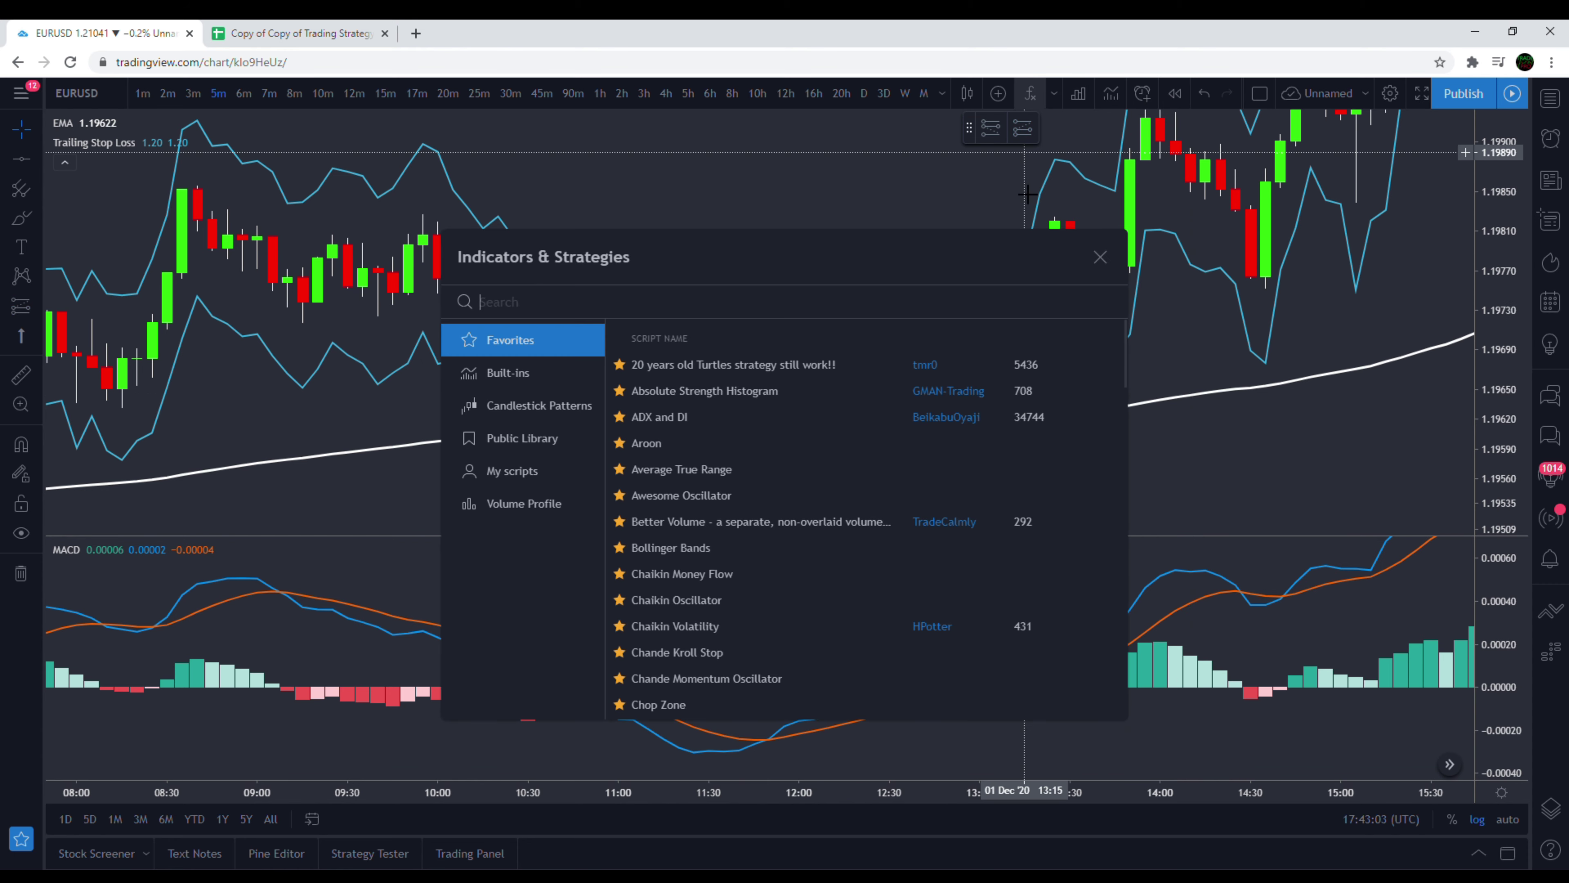
{"action": "scroll", "coordinate": [830, 497], "scroll_direction": "down", "scroll_amount": 10}
{"action": "scroll", "coordinate": [803, 532], "scroll_direction": "down", "scroll_amount": 7}
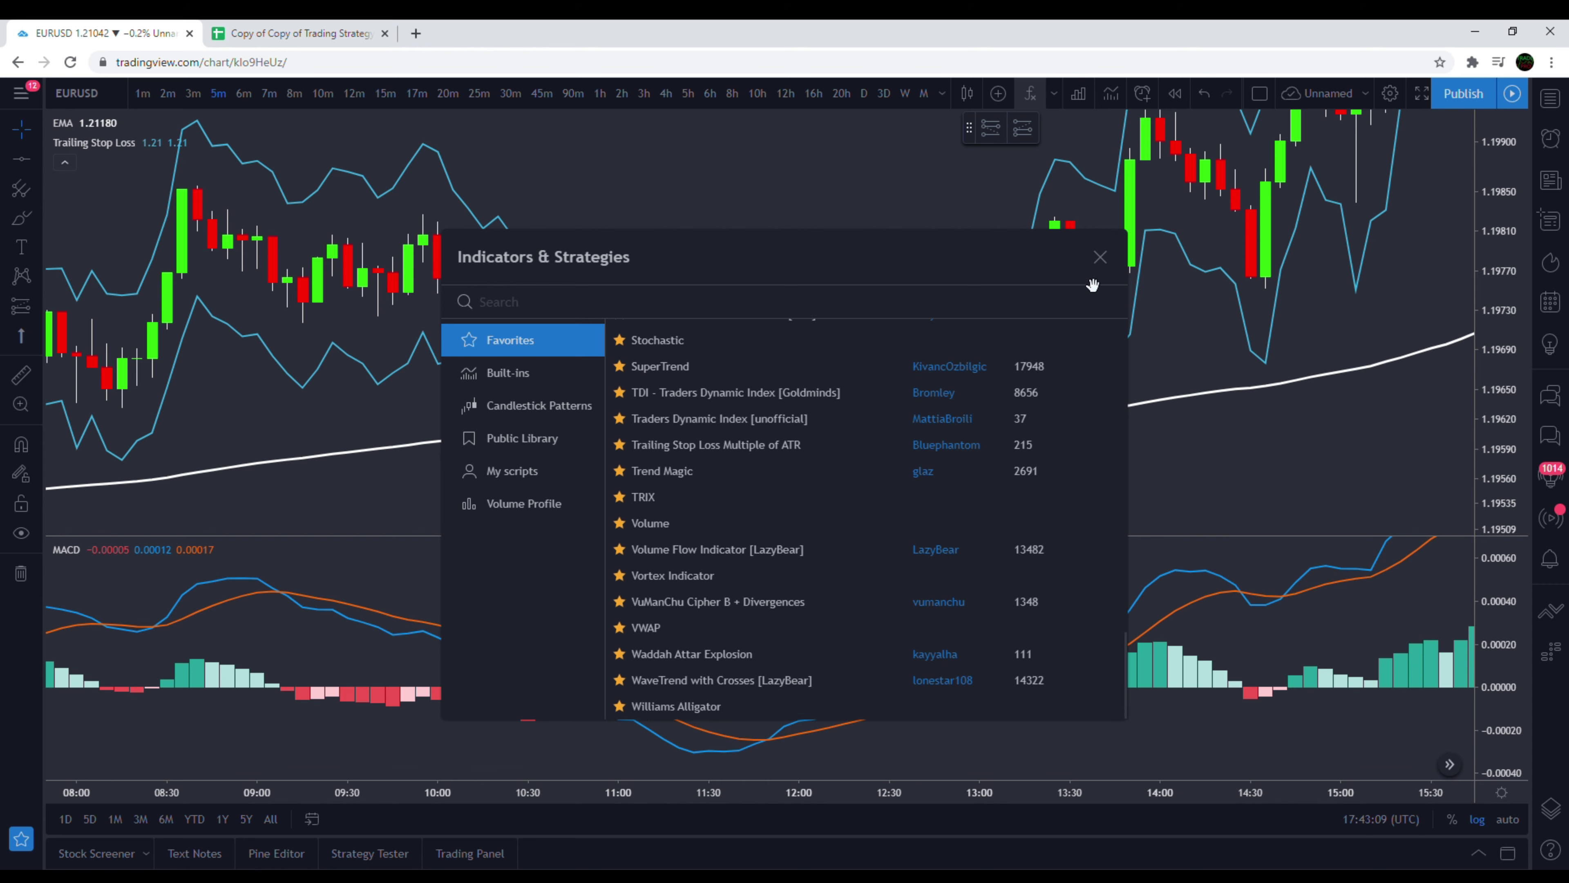
{"action": "left_click", "coordinate": [1100, 256]}
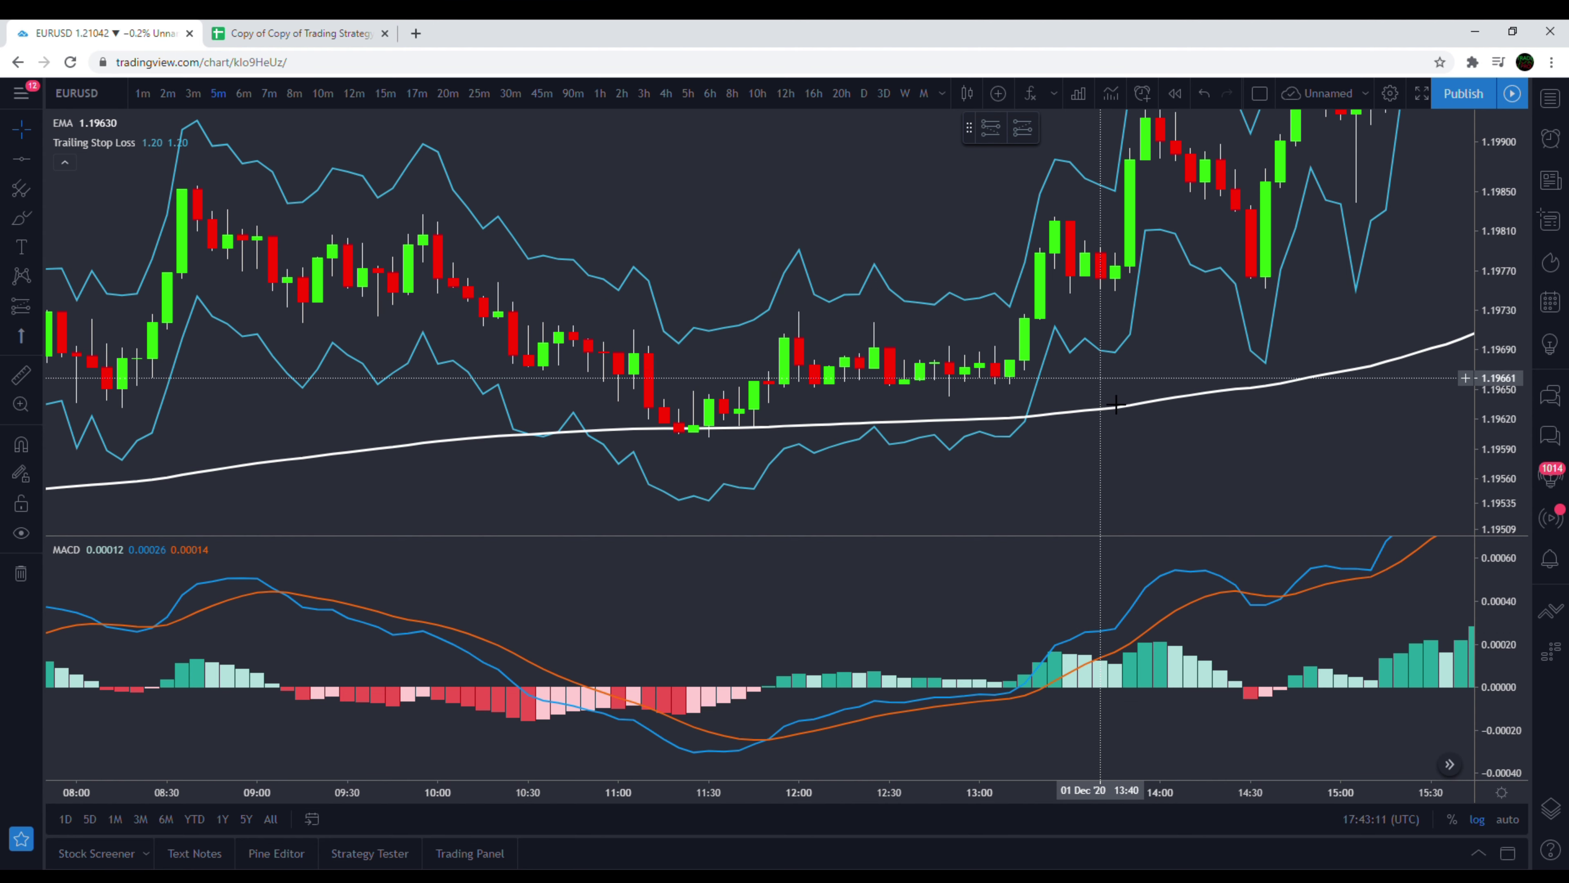
{"action": "right_click", "coordinate": [1103, 636]}
{"action": "mouse_move", "coordinate": [1103, 637]}
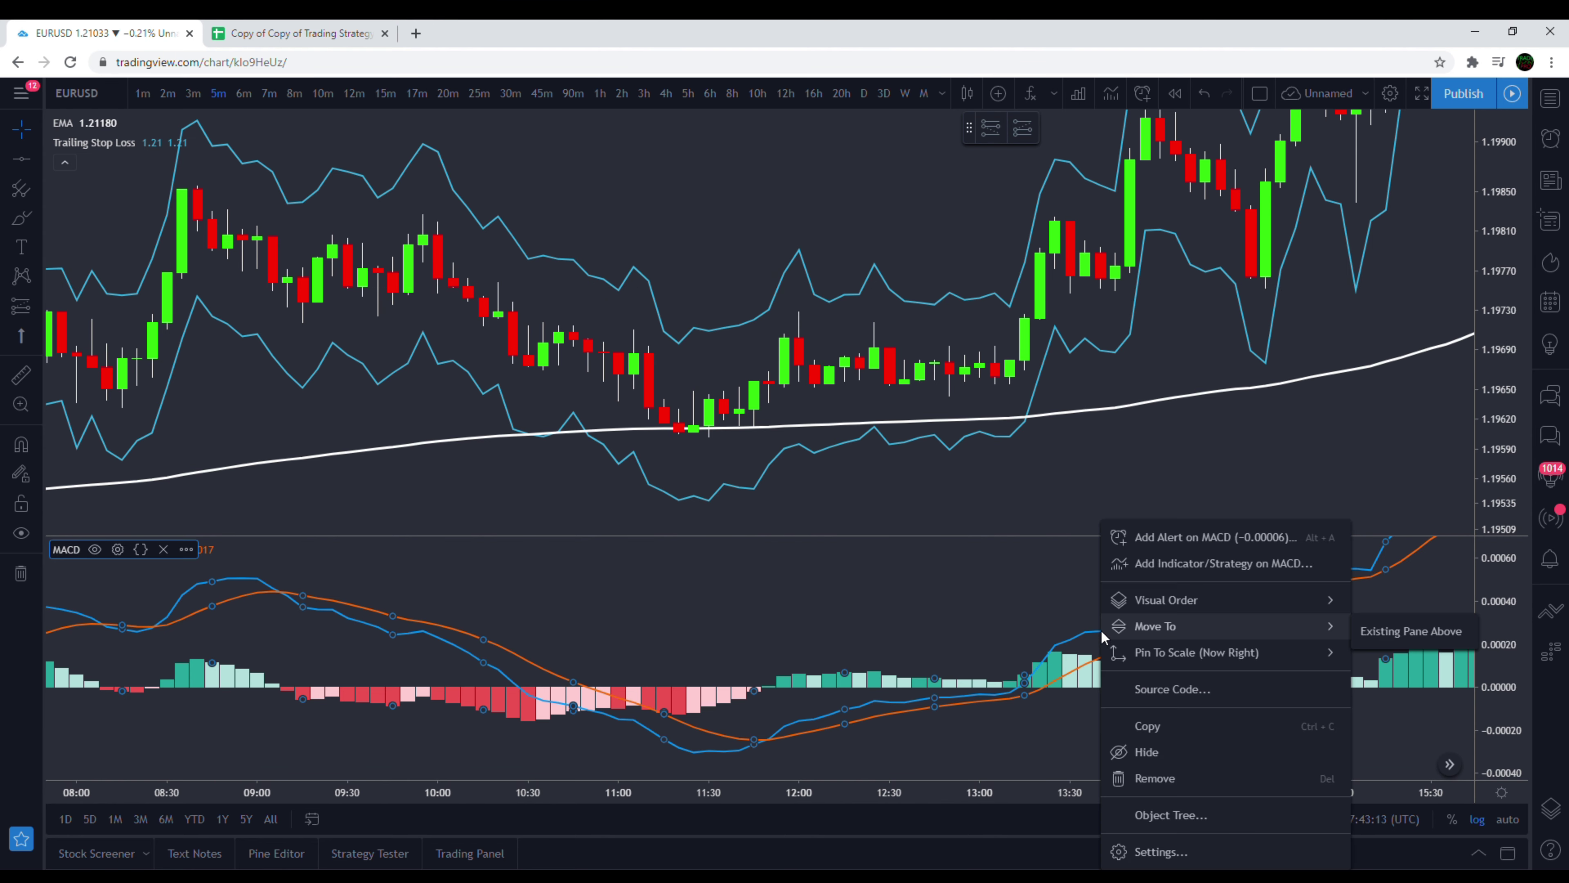
{"action": "left_click", "coordinate": [1153, 858]}
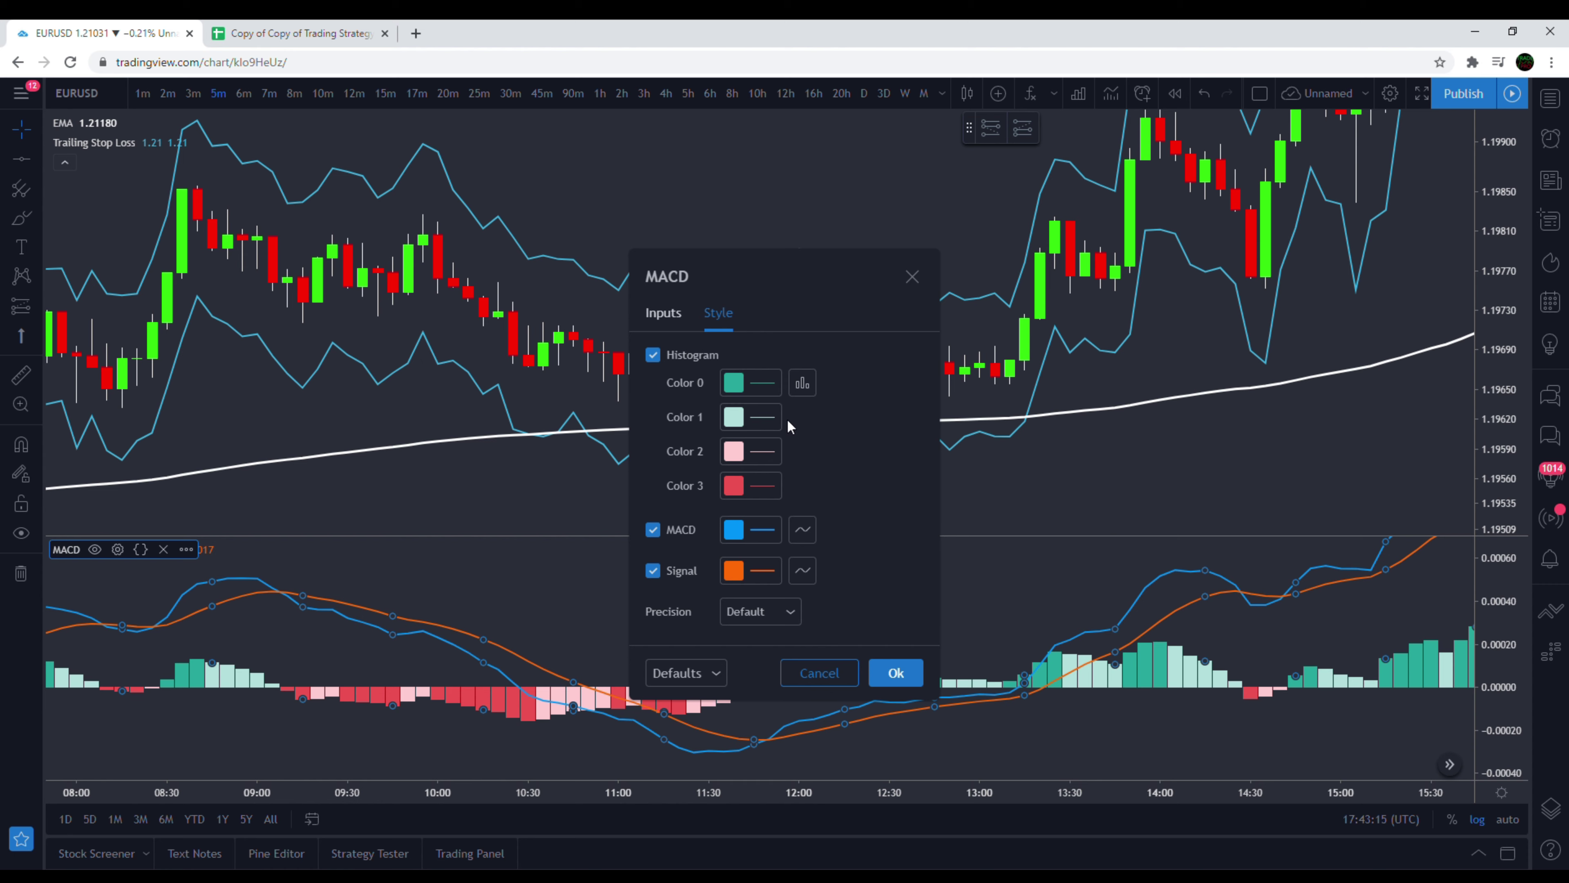
{"action": "left_click", "coordinate": [664, 320]}
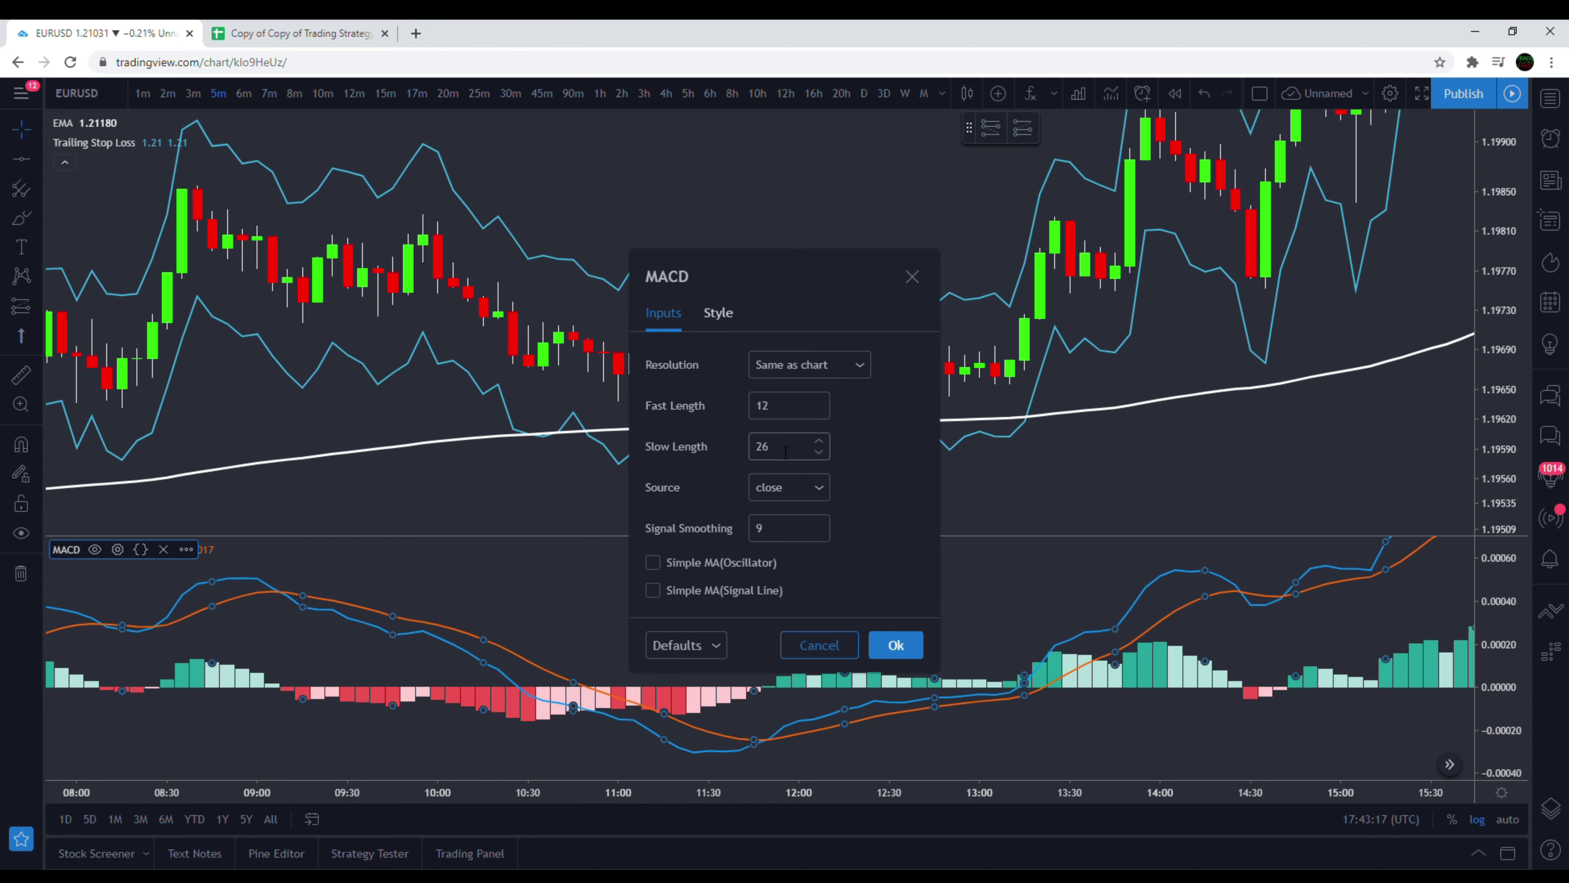
{"action": "left_click", "coordinate": [896, 645]}
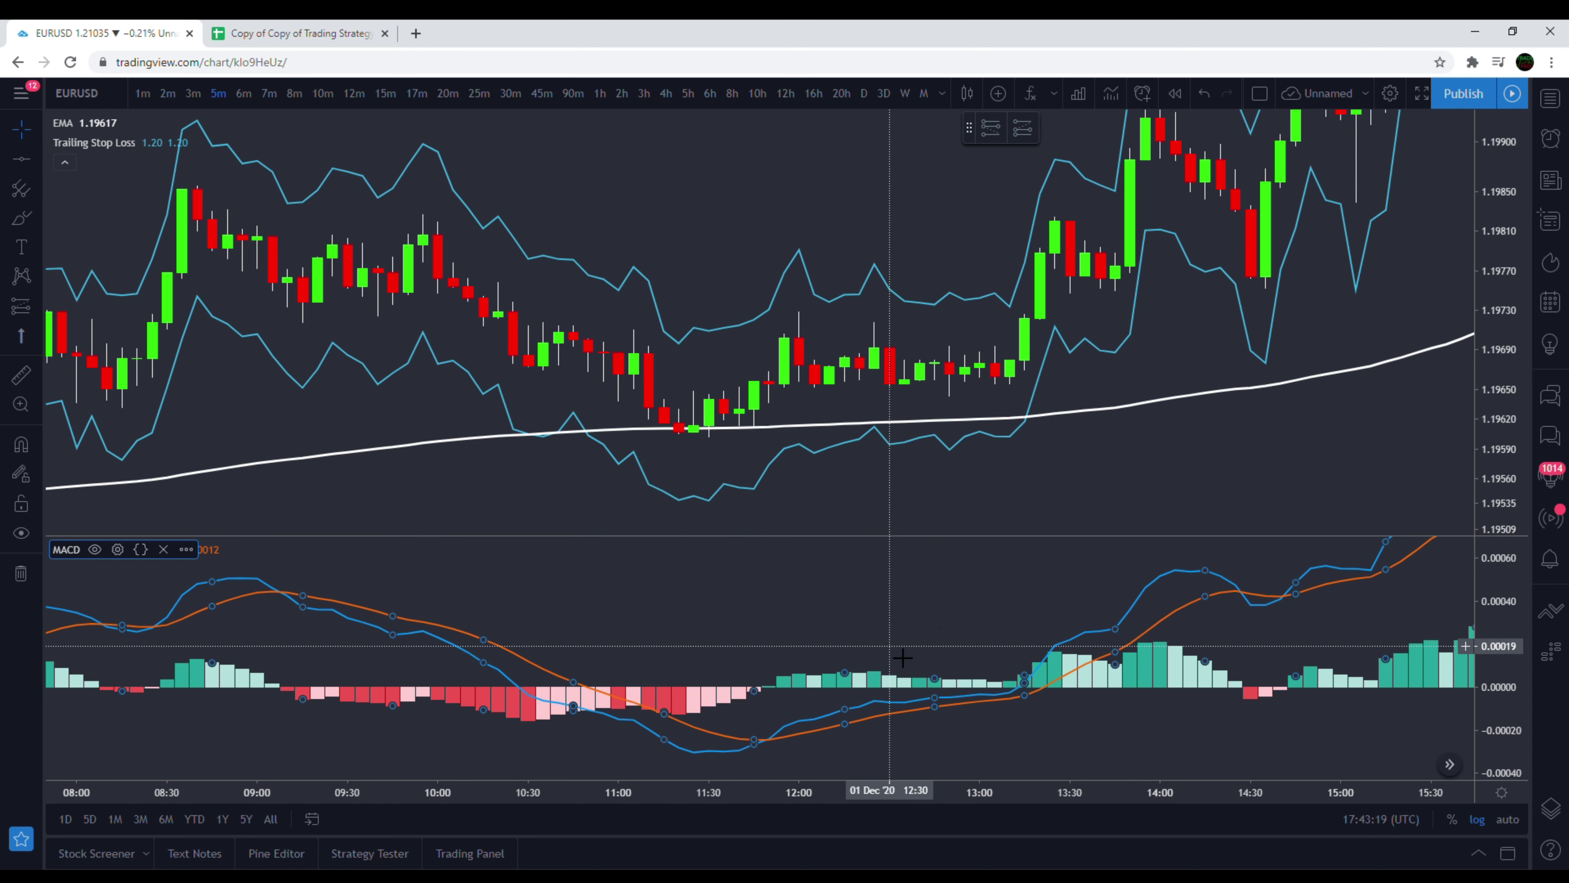
{"action": "left_click", "coordinate": [888, 261]}
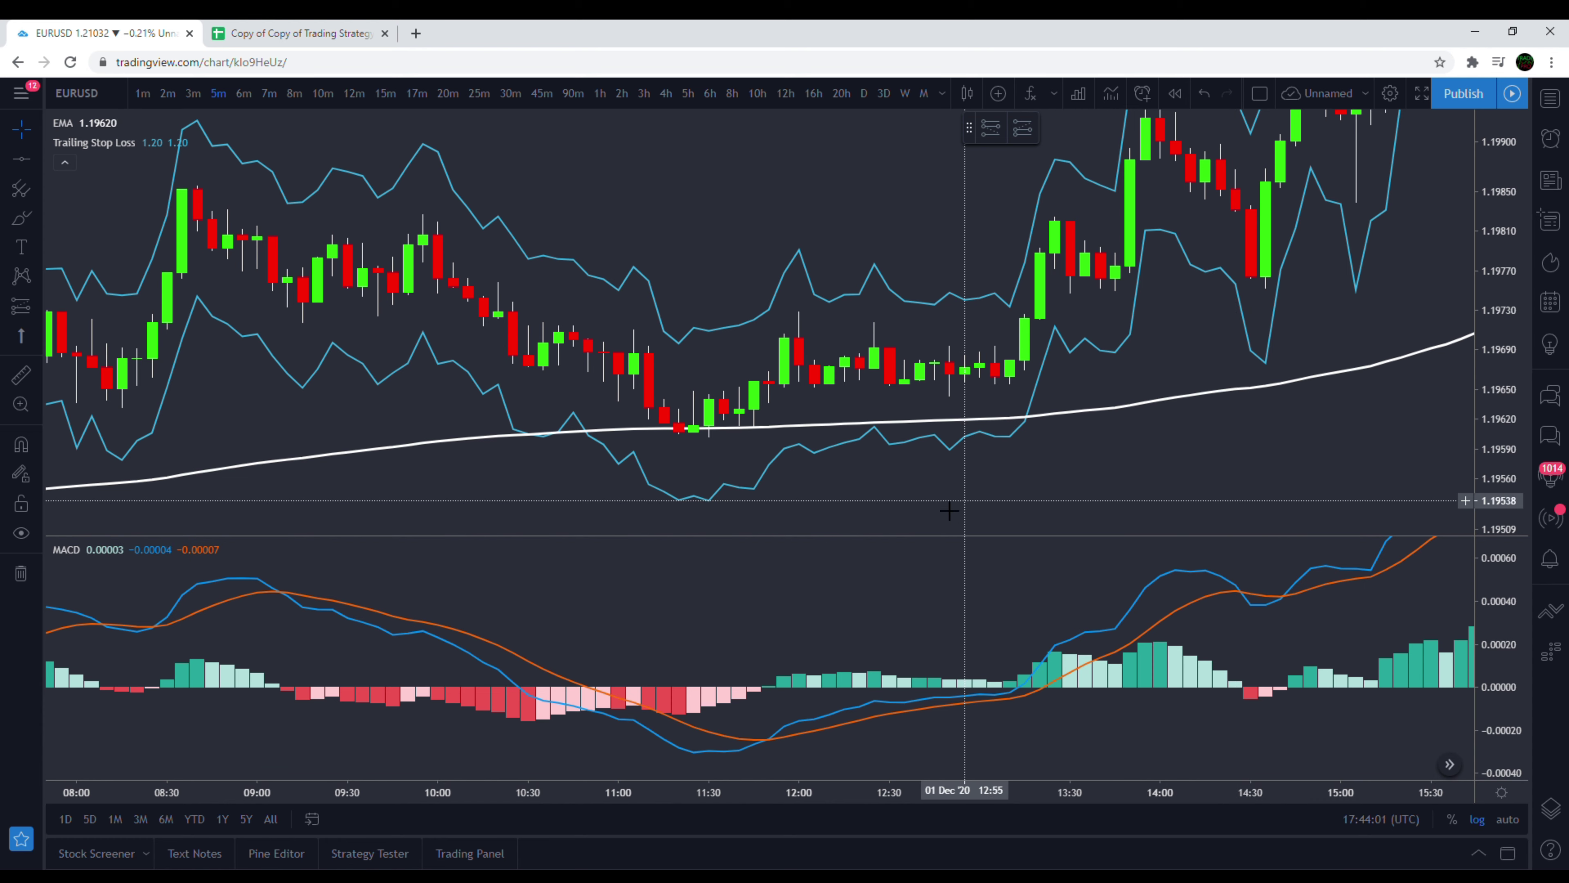
Place a long position at the 11:50 candle with its stop loss raised to 1.19575
{"action": "left_click", "coordinate": [1022, 133]}
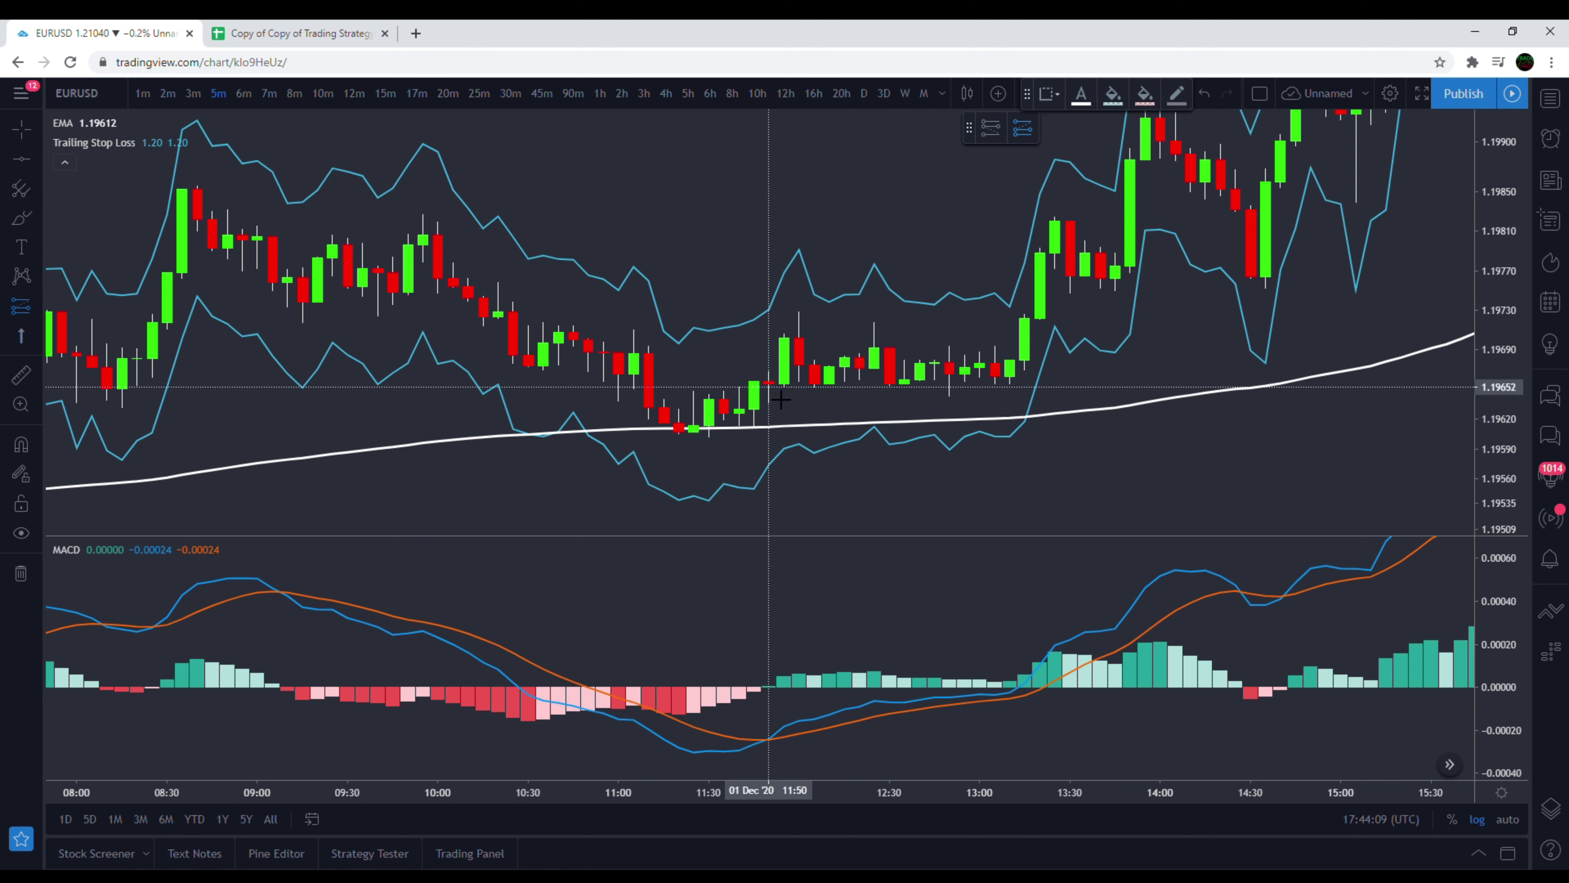
{"action": "left_click", "coordinate": [769, 385]}
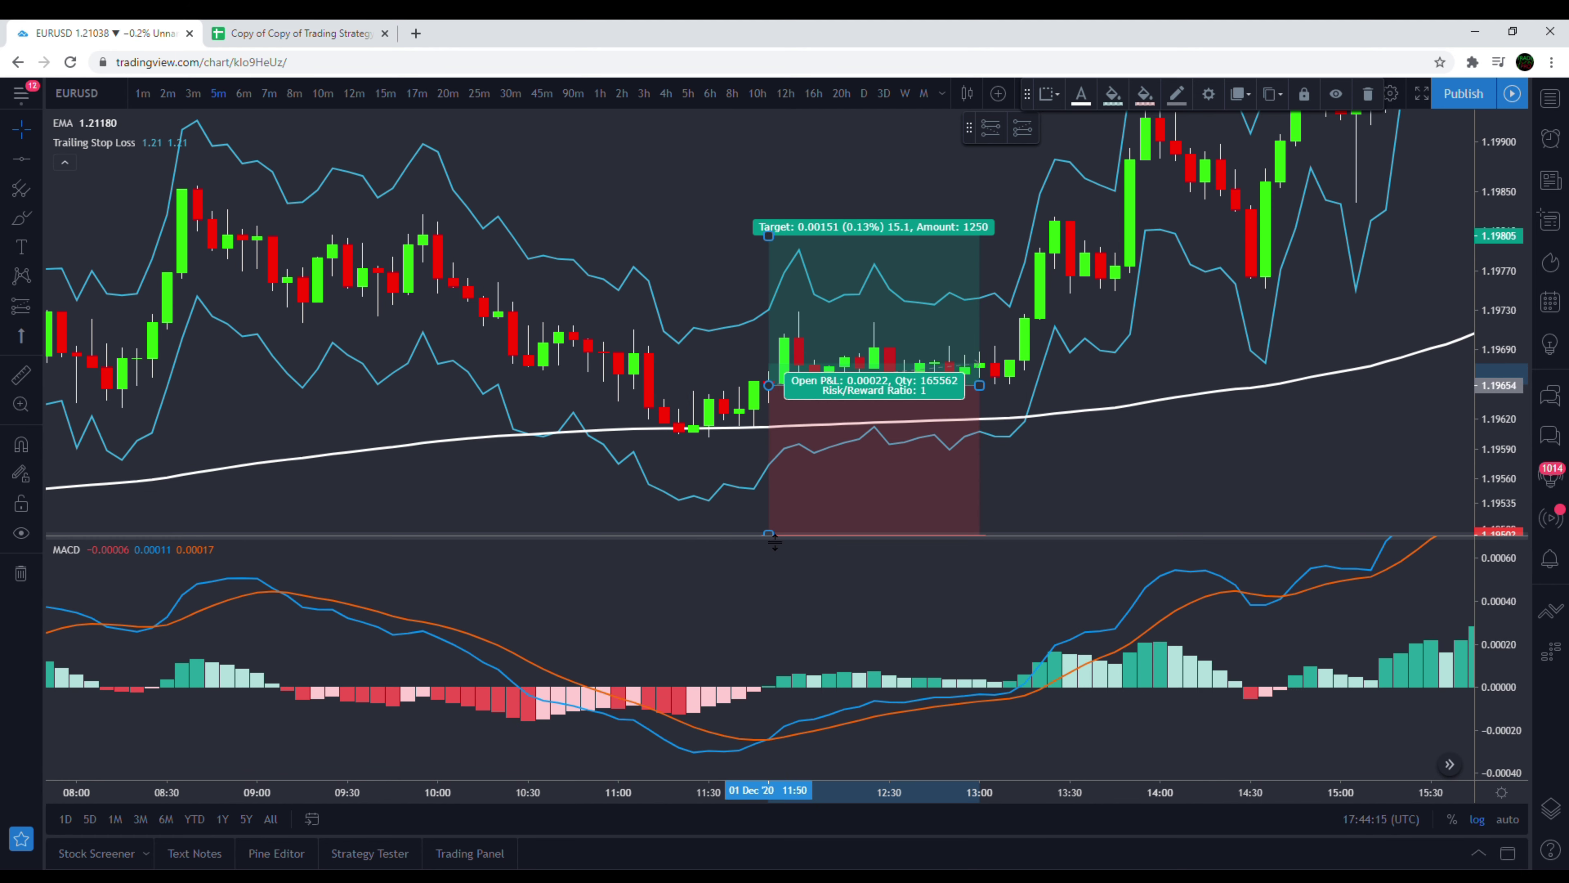
{"action": "mouse_move", "coordinate": [770, 537]}
{"action": "left_mouse_down"}
{"action": "mouse_move", "coordinate": [772, 467]}
{"action": "mouse_move", "coordinate": [797, 520]}
{"action": "left_mouse_up"}
{"action": "left_click", "coordinate": [779, 493]}
Set the long position's target to about 2:1 reward and move its stop to the entry price
{"action": "left_click_drag", "start_coordinate": [770, 268], "coordinate": [780, 332]}
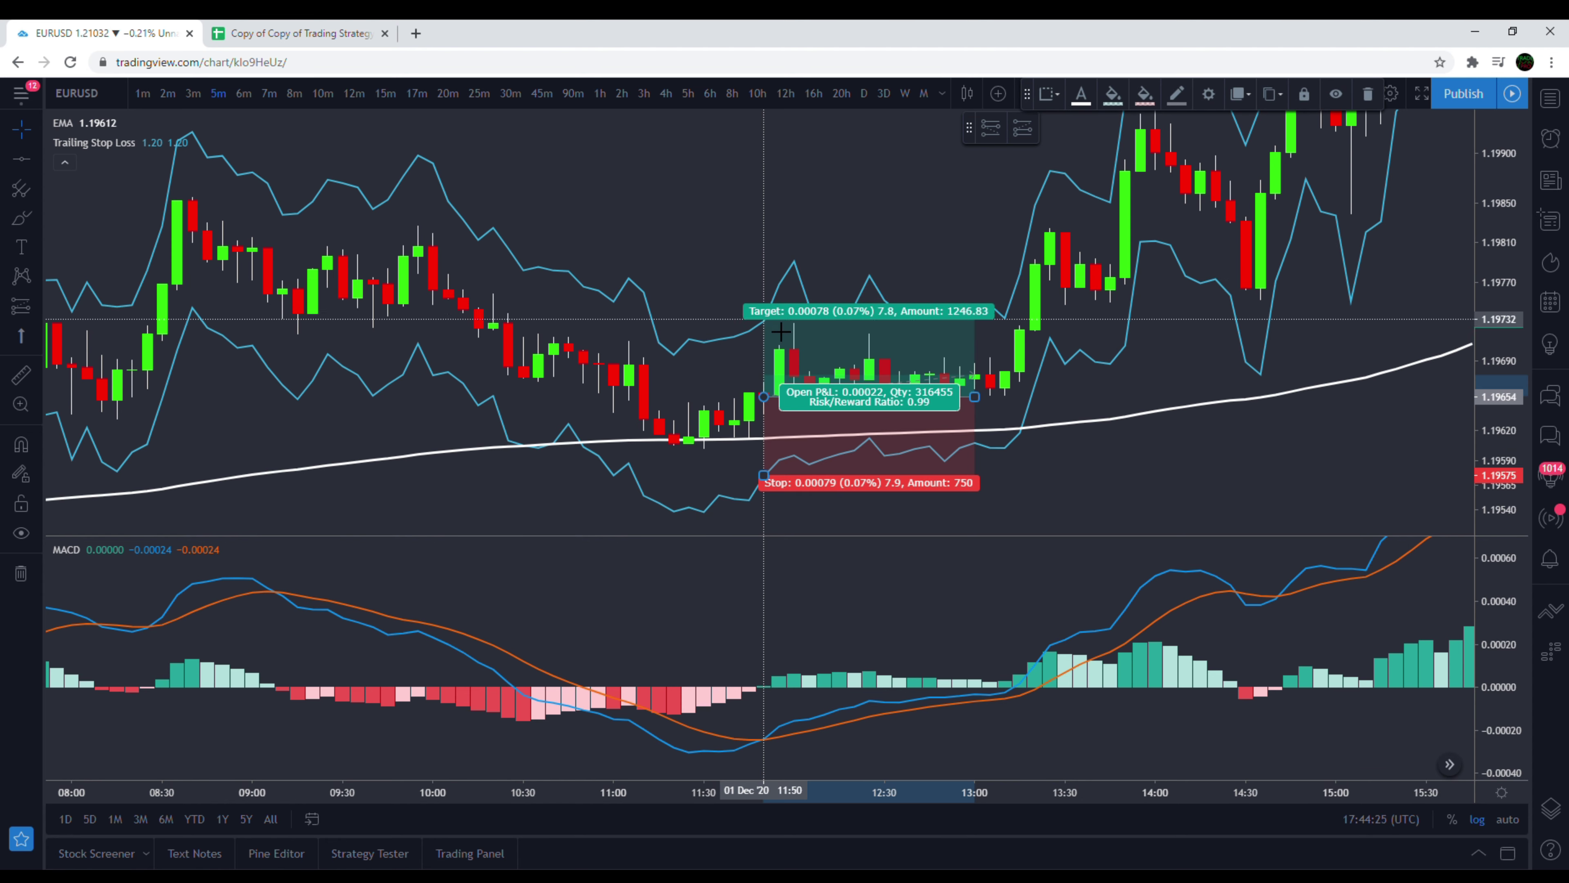
{"action": "left_click", "coordinate": [841, 309]}
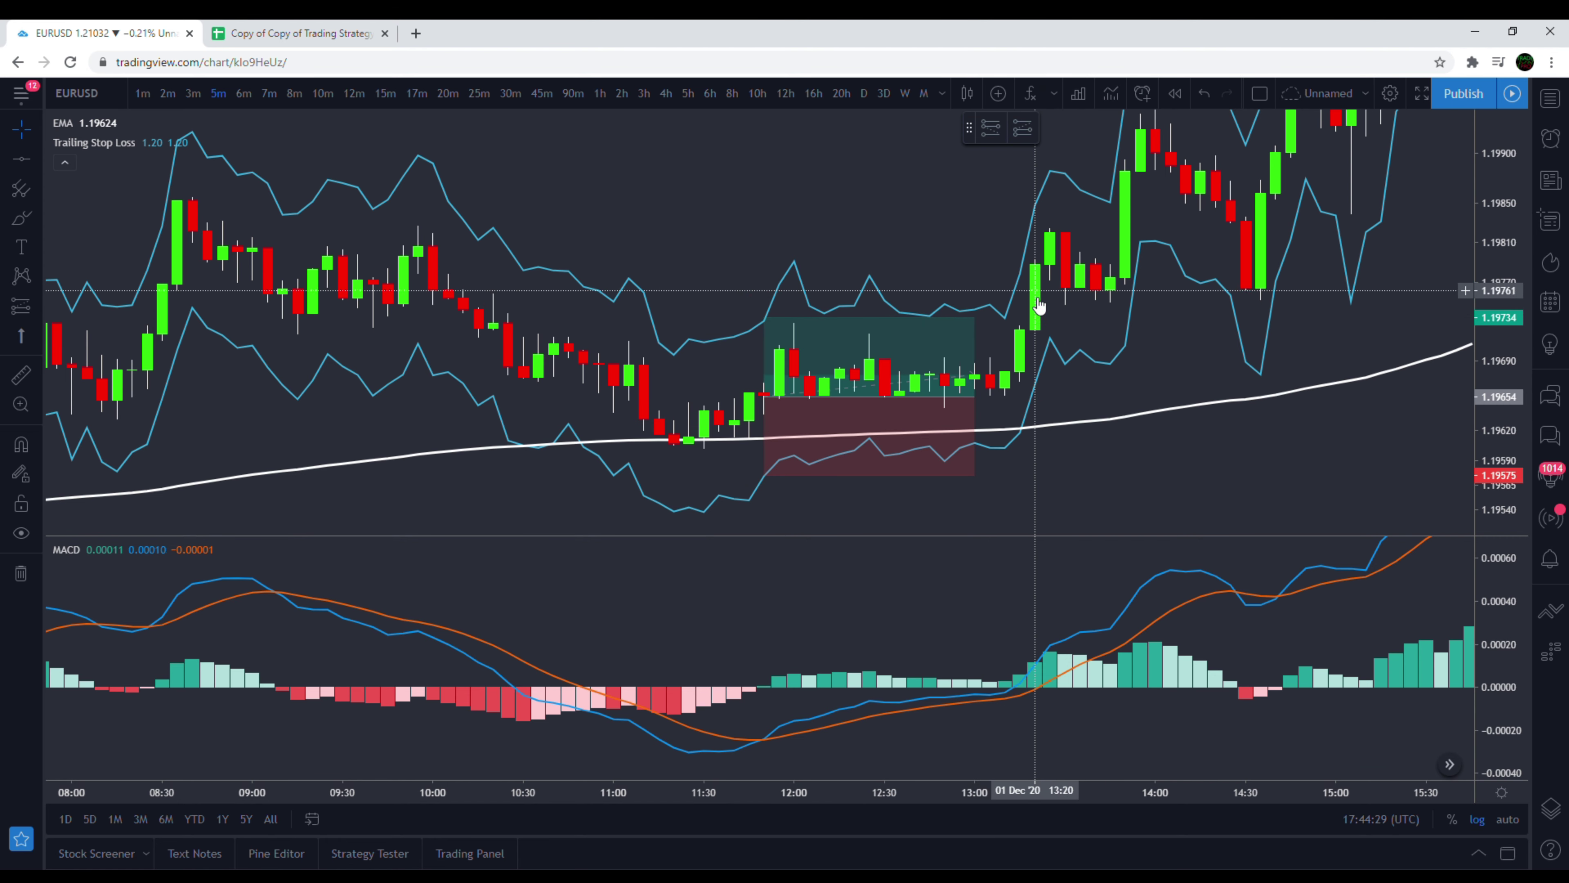
{"action": "left_click", "coordinate": [772, 331]}
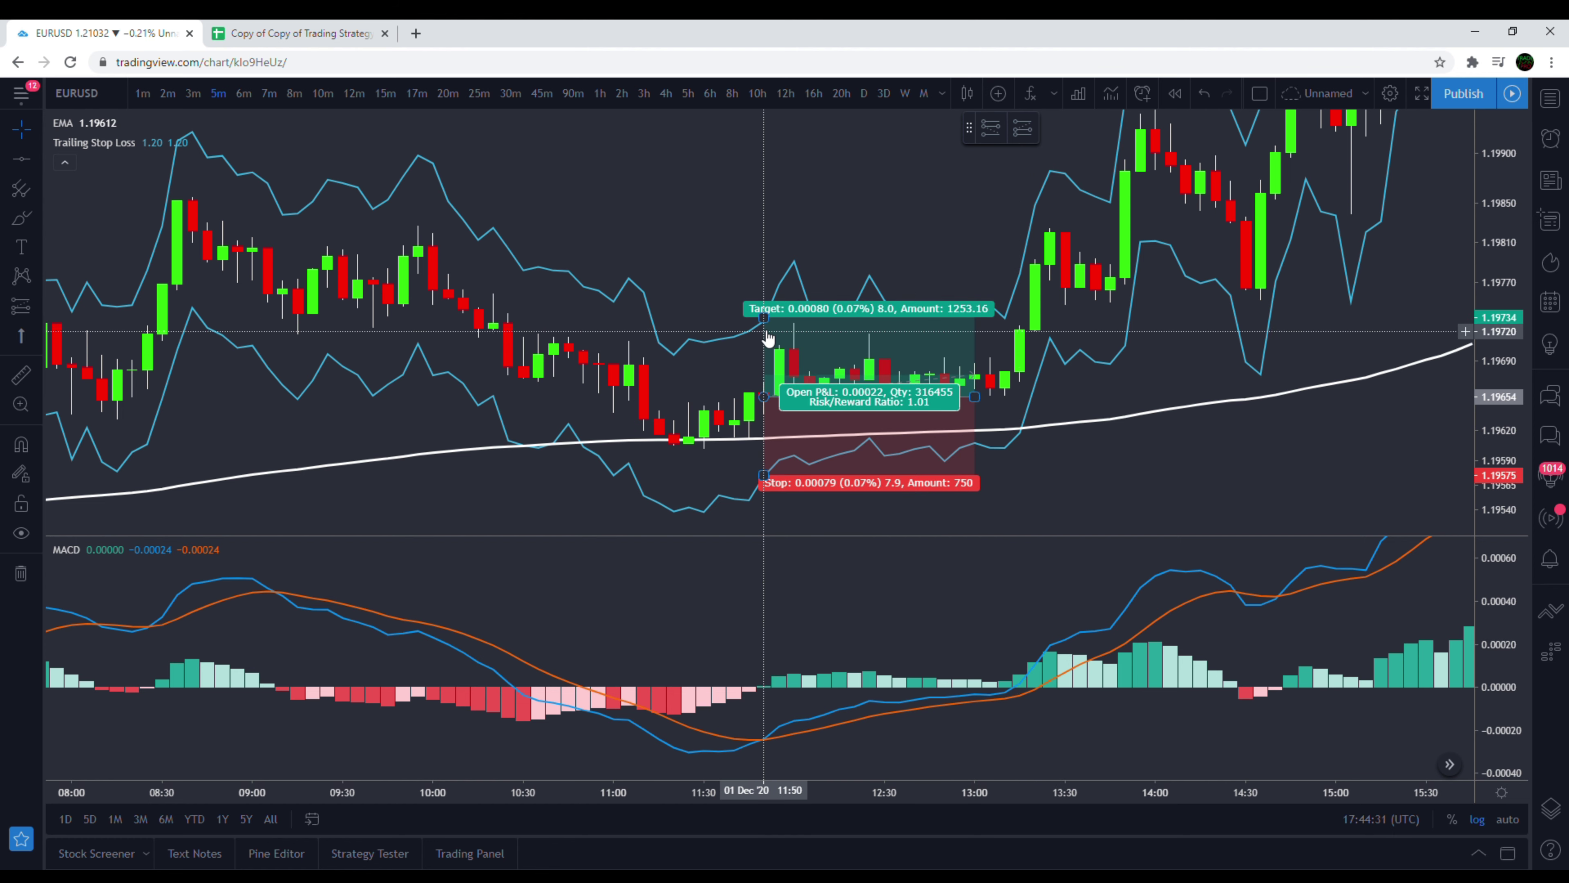
{"action": "left_click_drag", "start_coordinate": [773, 328], "coordinate": [780, 248]}
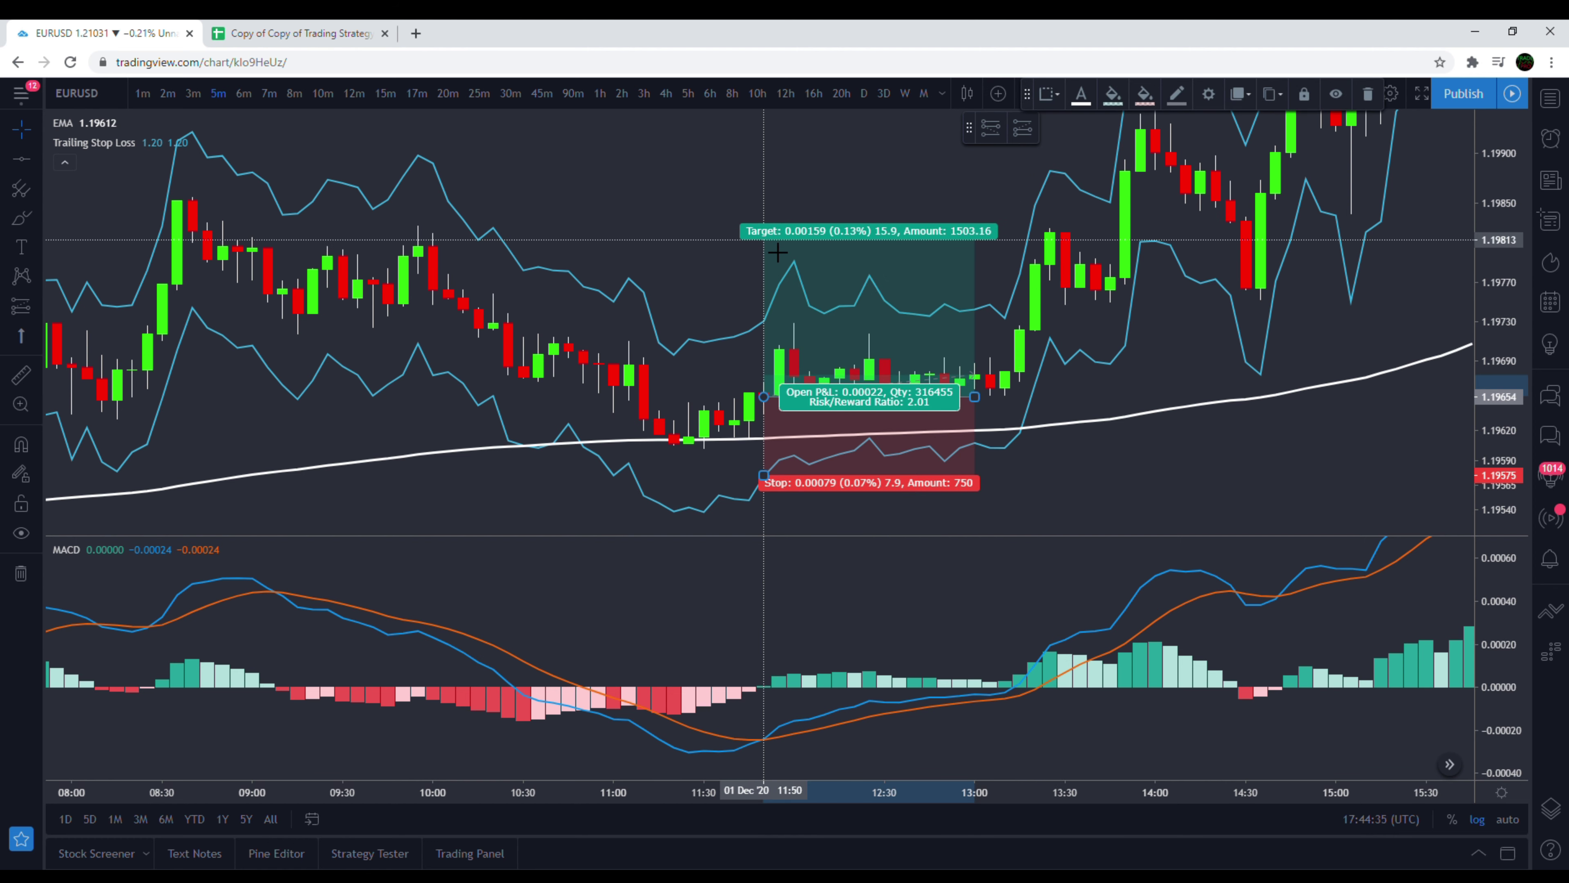
{"action": "left_click_drag", "start_coordinate": [772, 483], "coordinate": [771, 403]}
{"action": "left_click", "coordinate": [731, 310]}
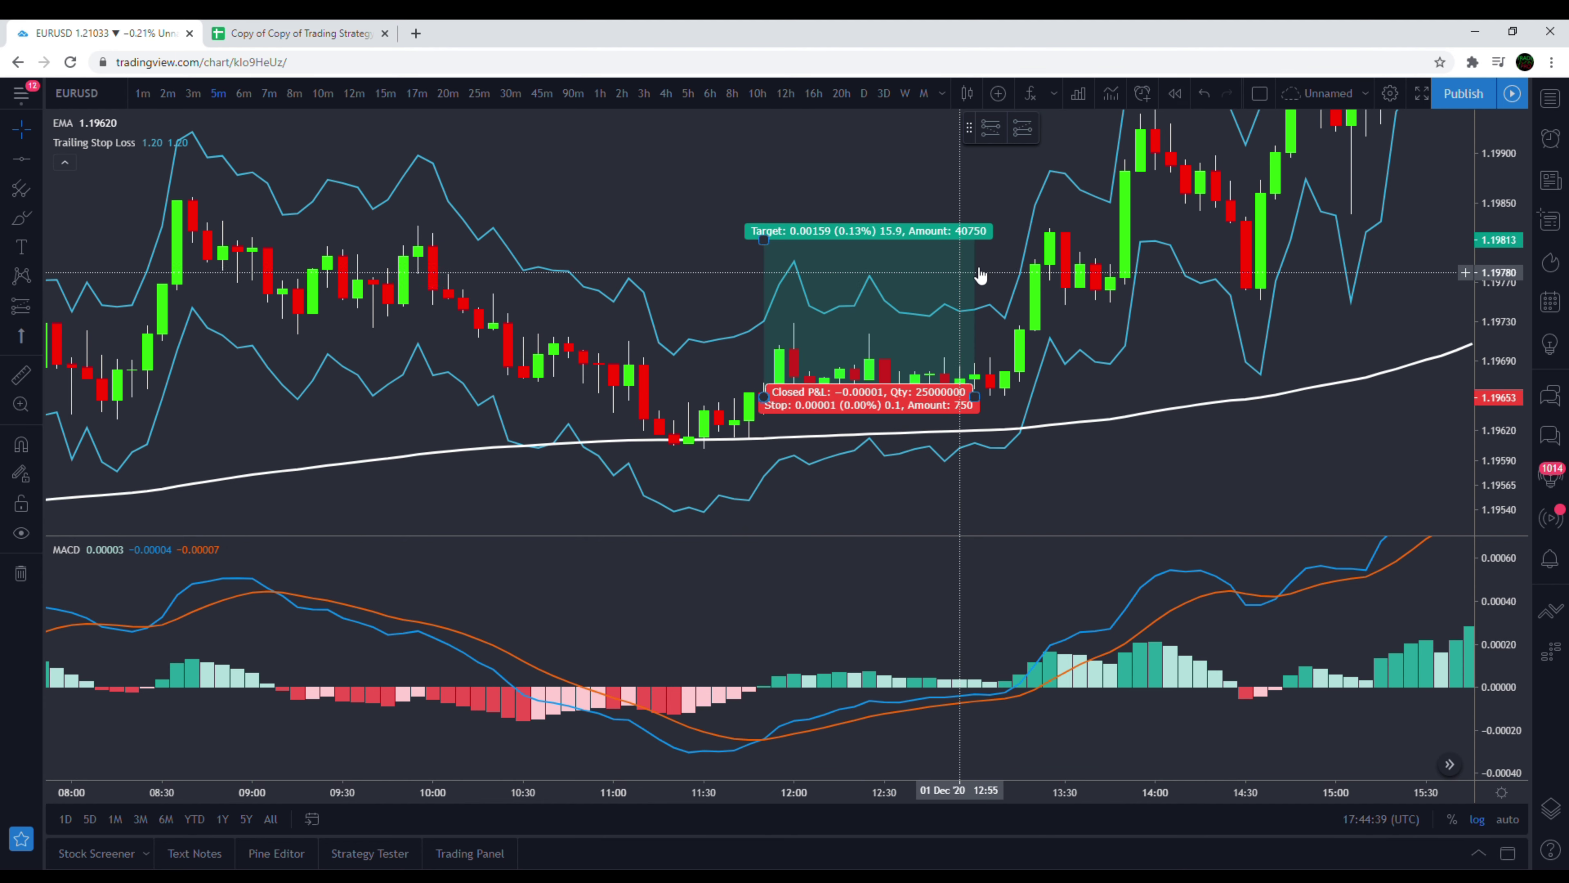
{"action": "left_click", "coordinate": [906, 342]}
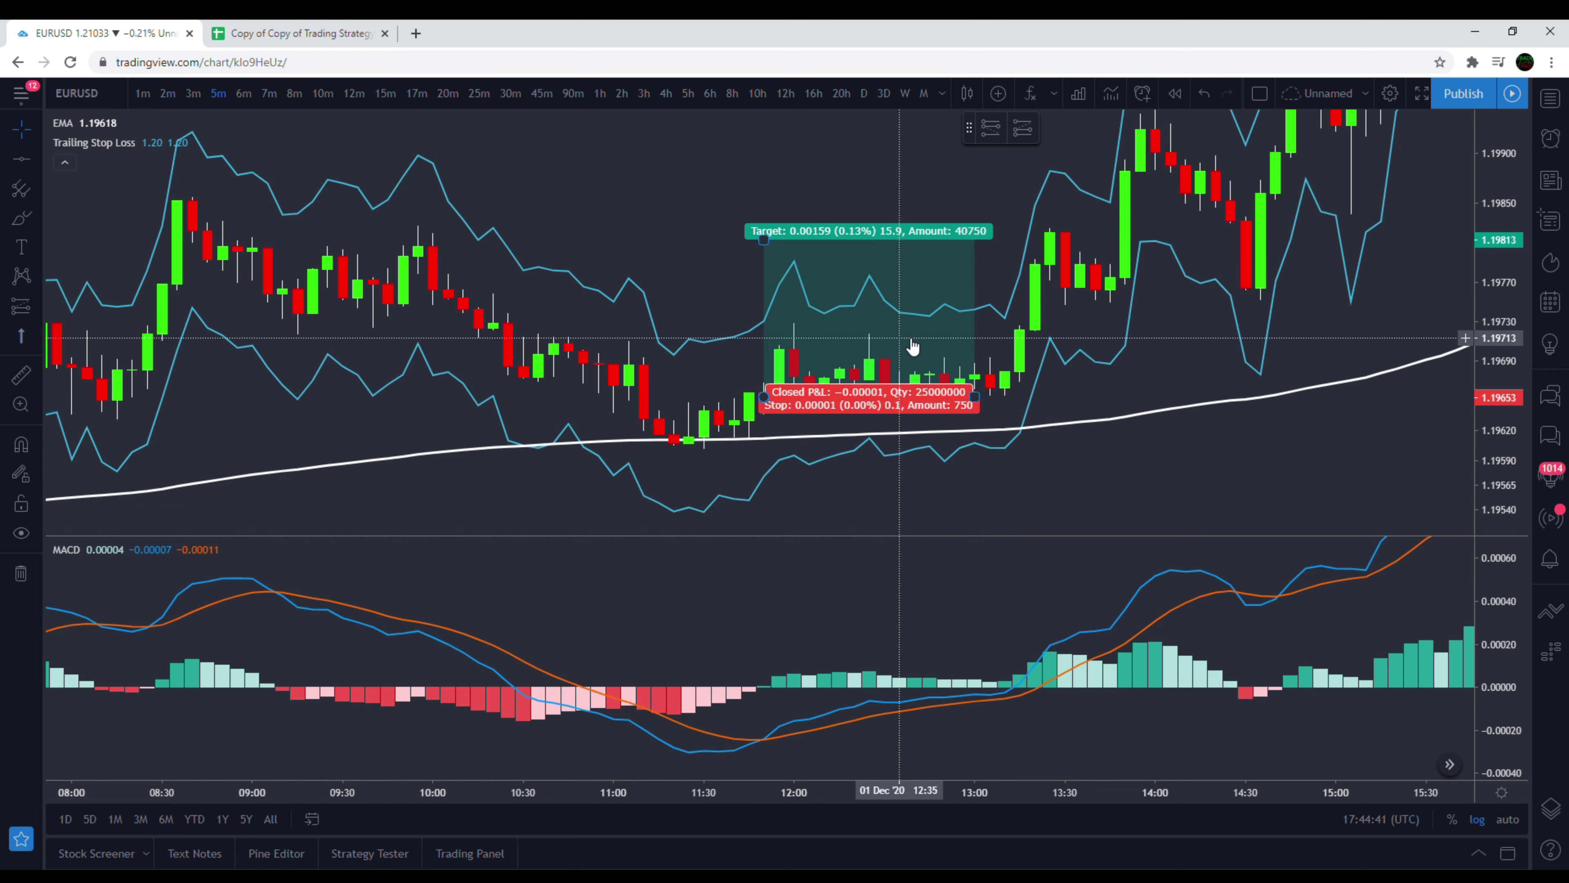
{"action": "right_click", "coordinate": [905, 340]}
Remove the long position drawing from the chart
{"action": "left_click", "coordinate": [967, 558]}
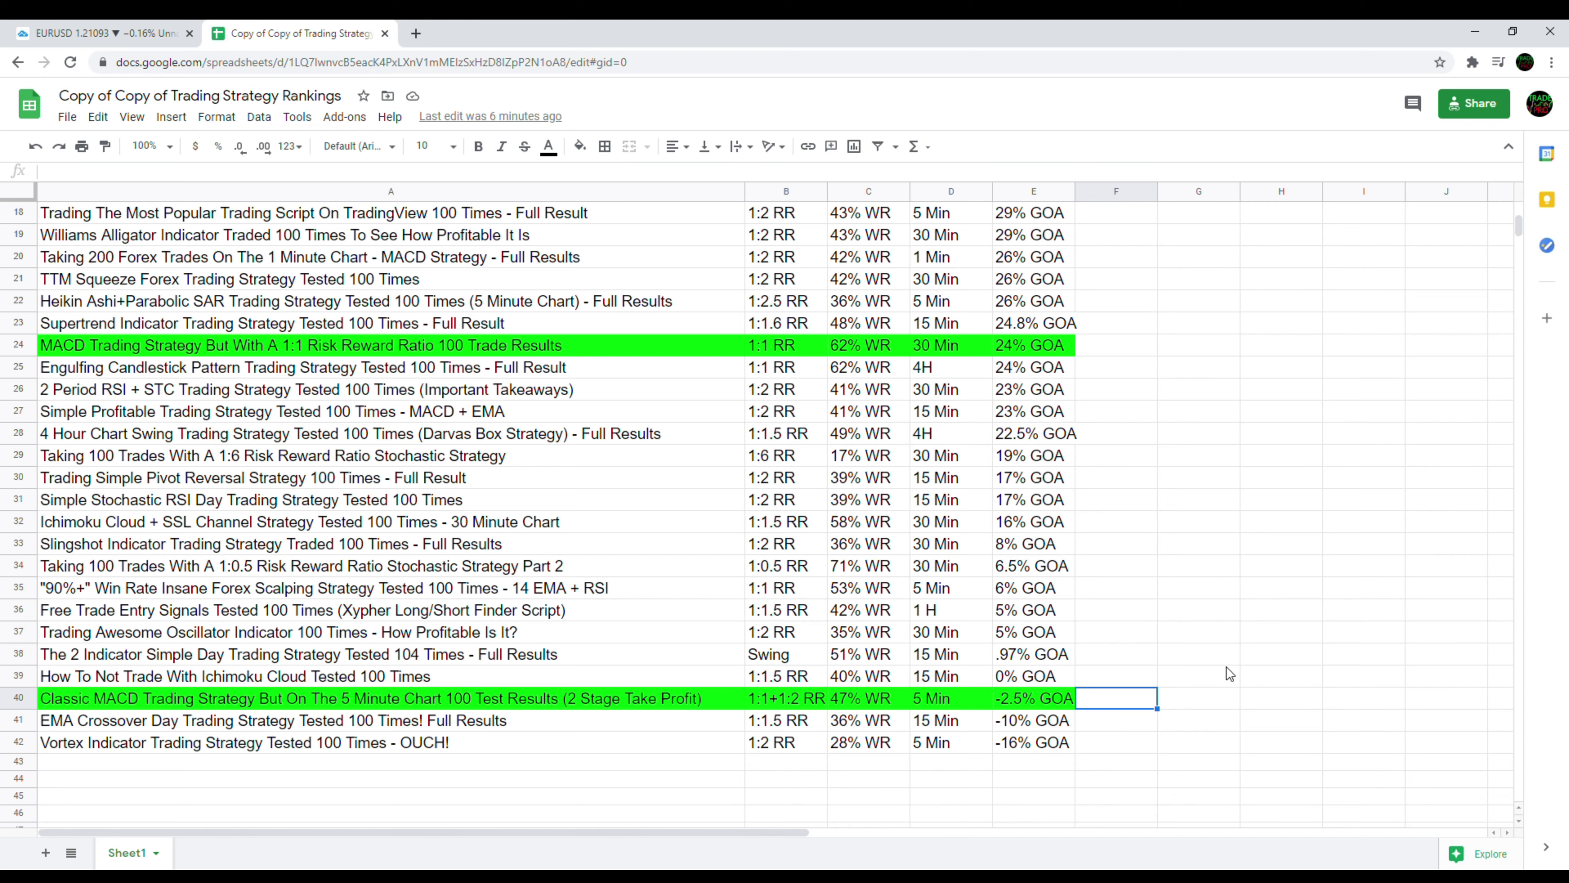
Scroll the rankings sheet down to the green row 40 MACD result and back to the top
{"action": "scroll", "coordinate": [1223, 679], "scroll_direction": "up", "scroll_amount": 5}
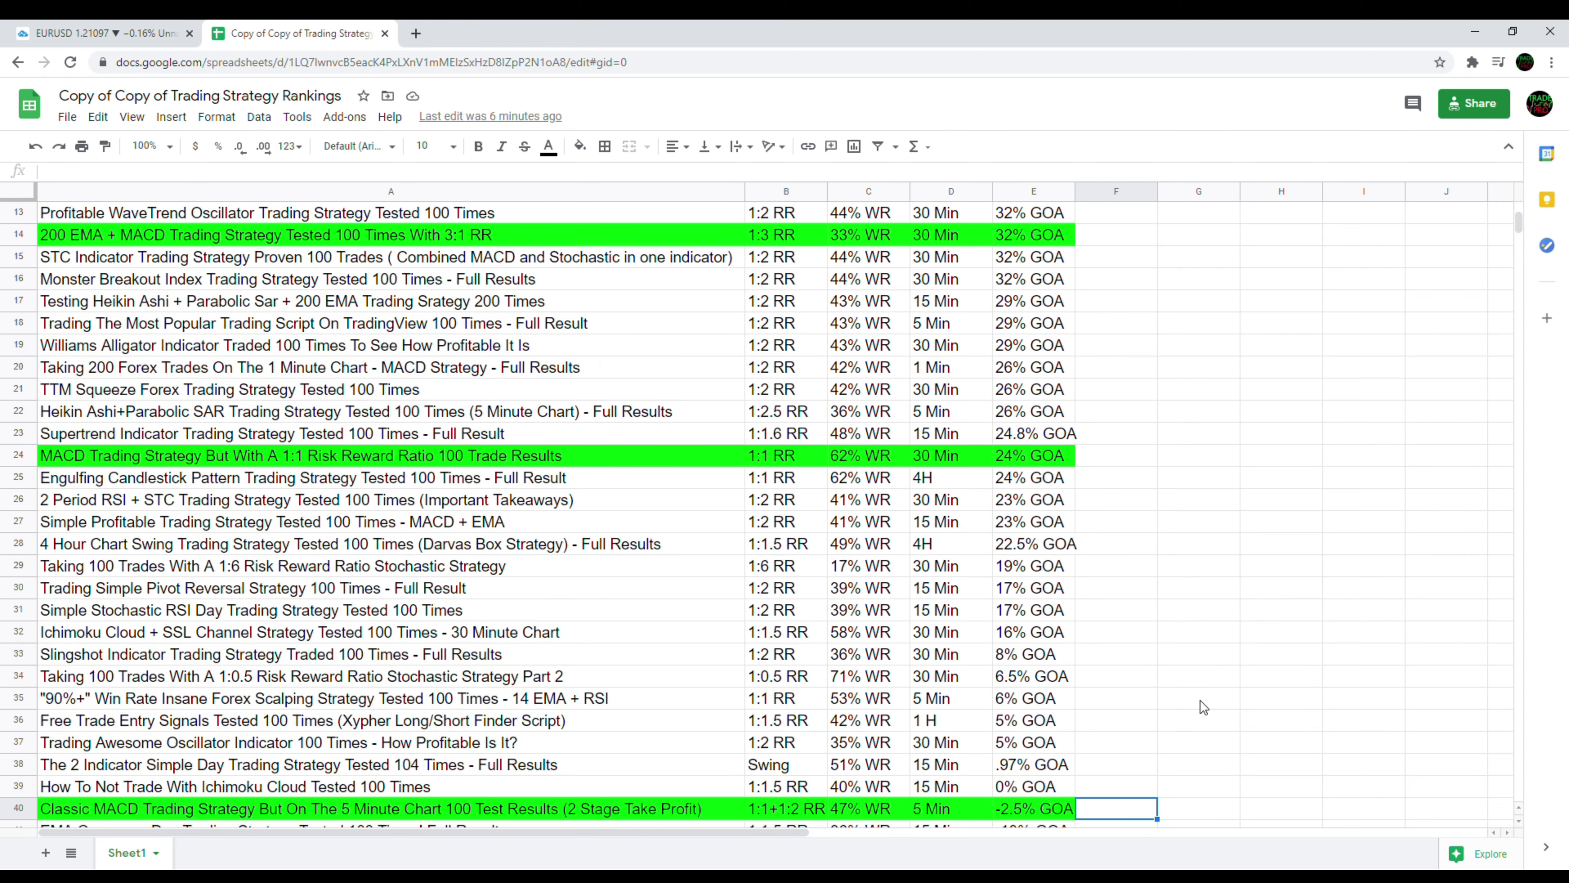
{"action": "scroll", "coordinate": [1177, 713], "scroll_direction": "up", "scroll_amount": 4}
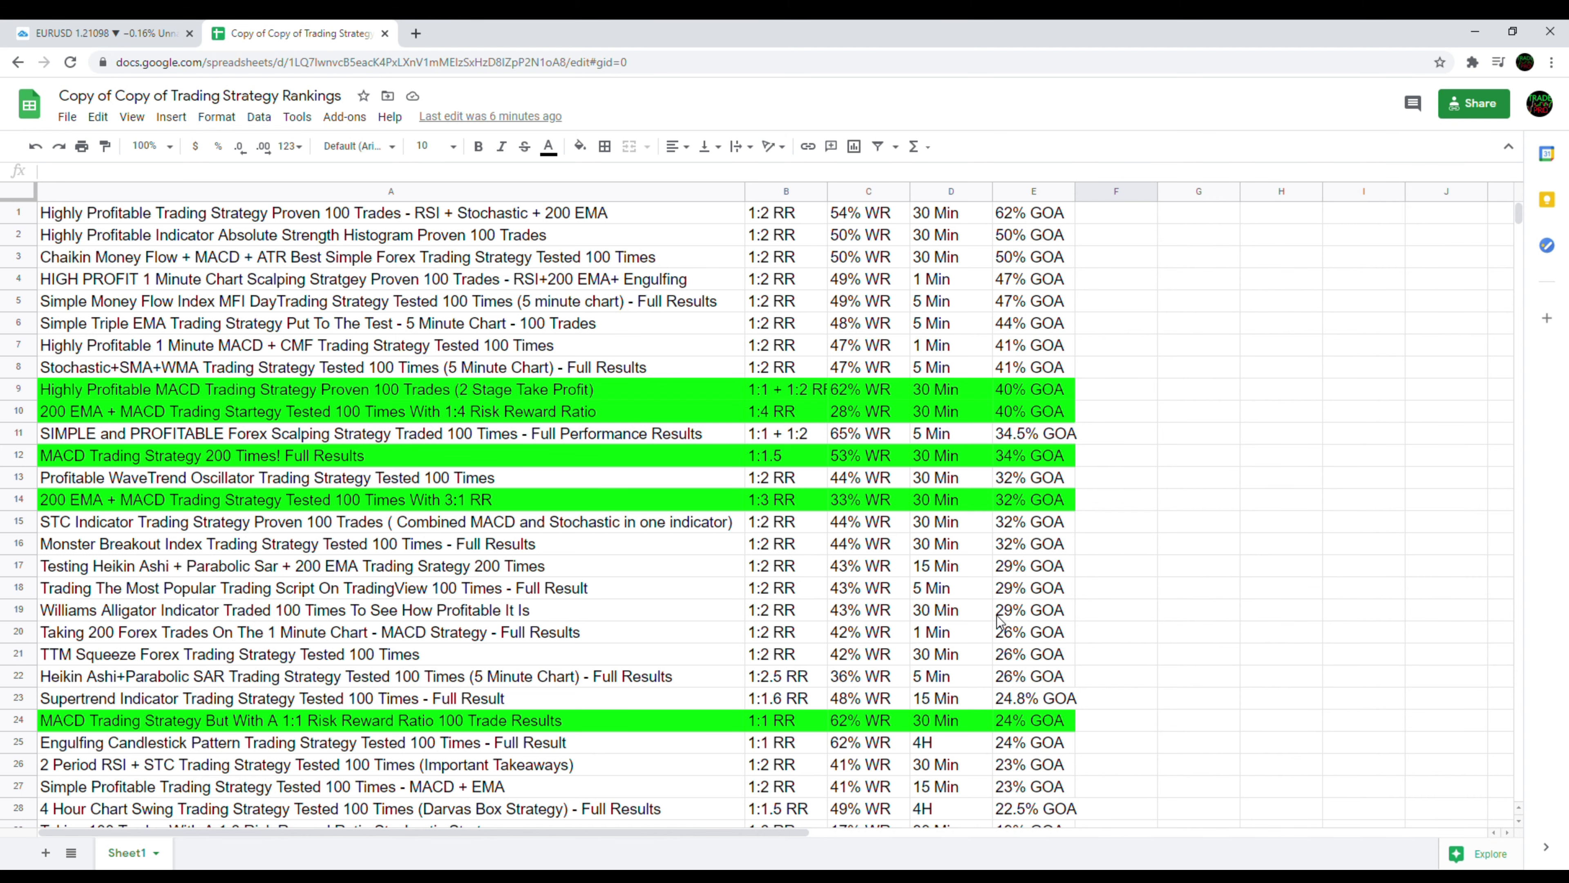
{"action": "scroll", "coordinate": [999, 620], "scroll_direction": "down", "scroll_amount": 1}
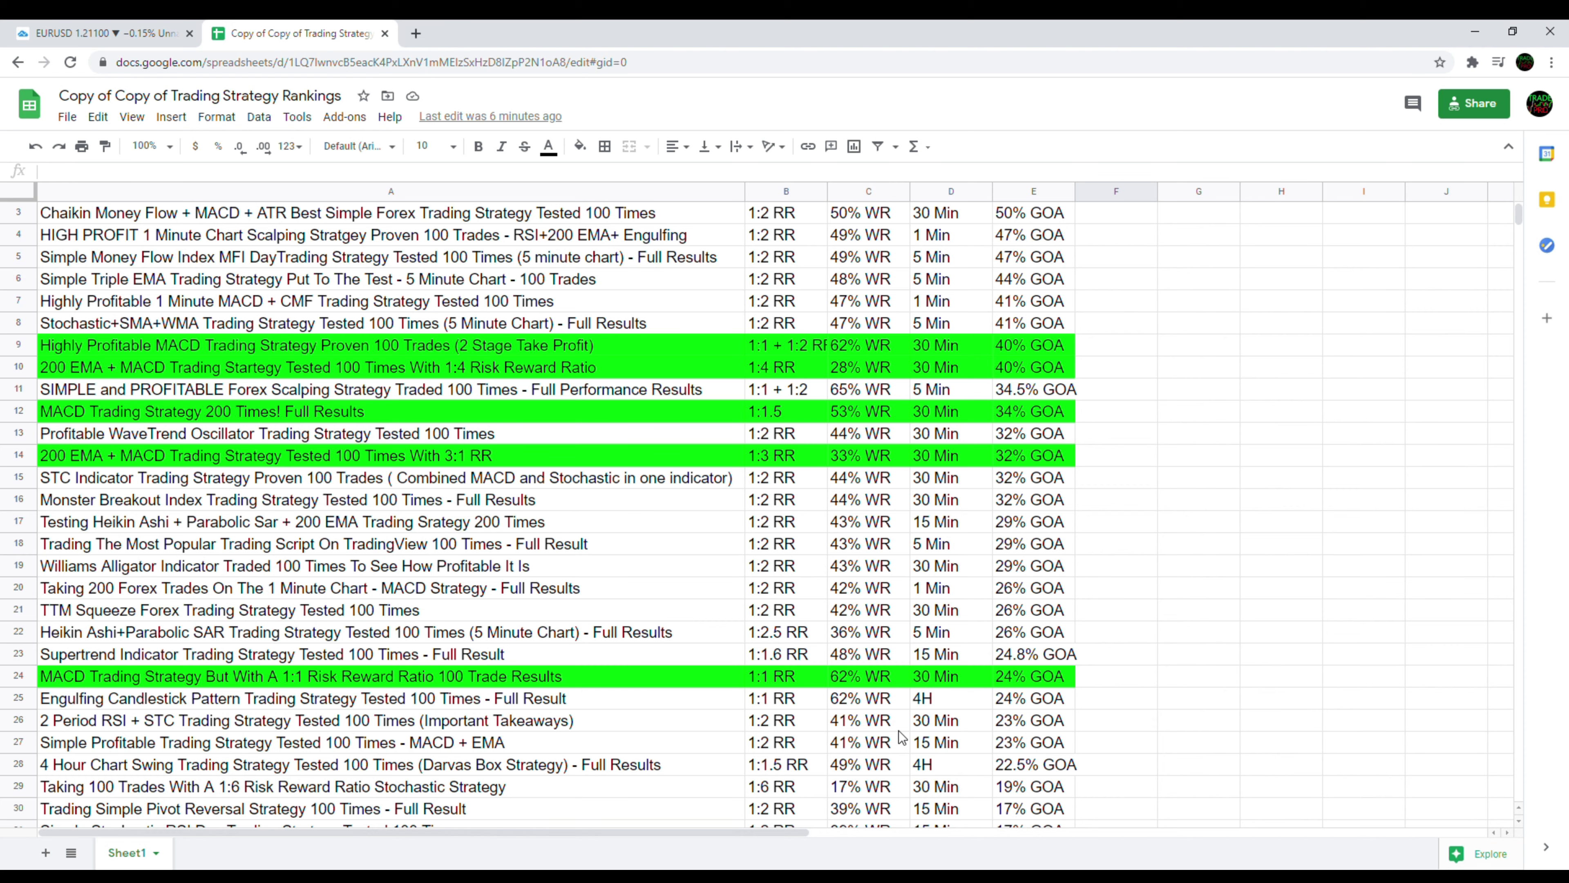
{"action": "scroll", "coordinate": [908, 564], "scroll_direction": "down", "scroll_amount": 1}
{"action": "scroll", "coordinate": [908, 564], "scroll_direction": "down", "scroll_amount": 5}
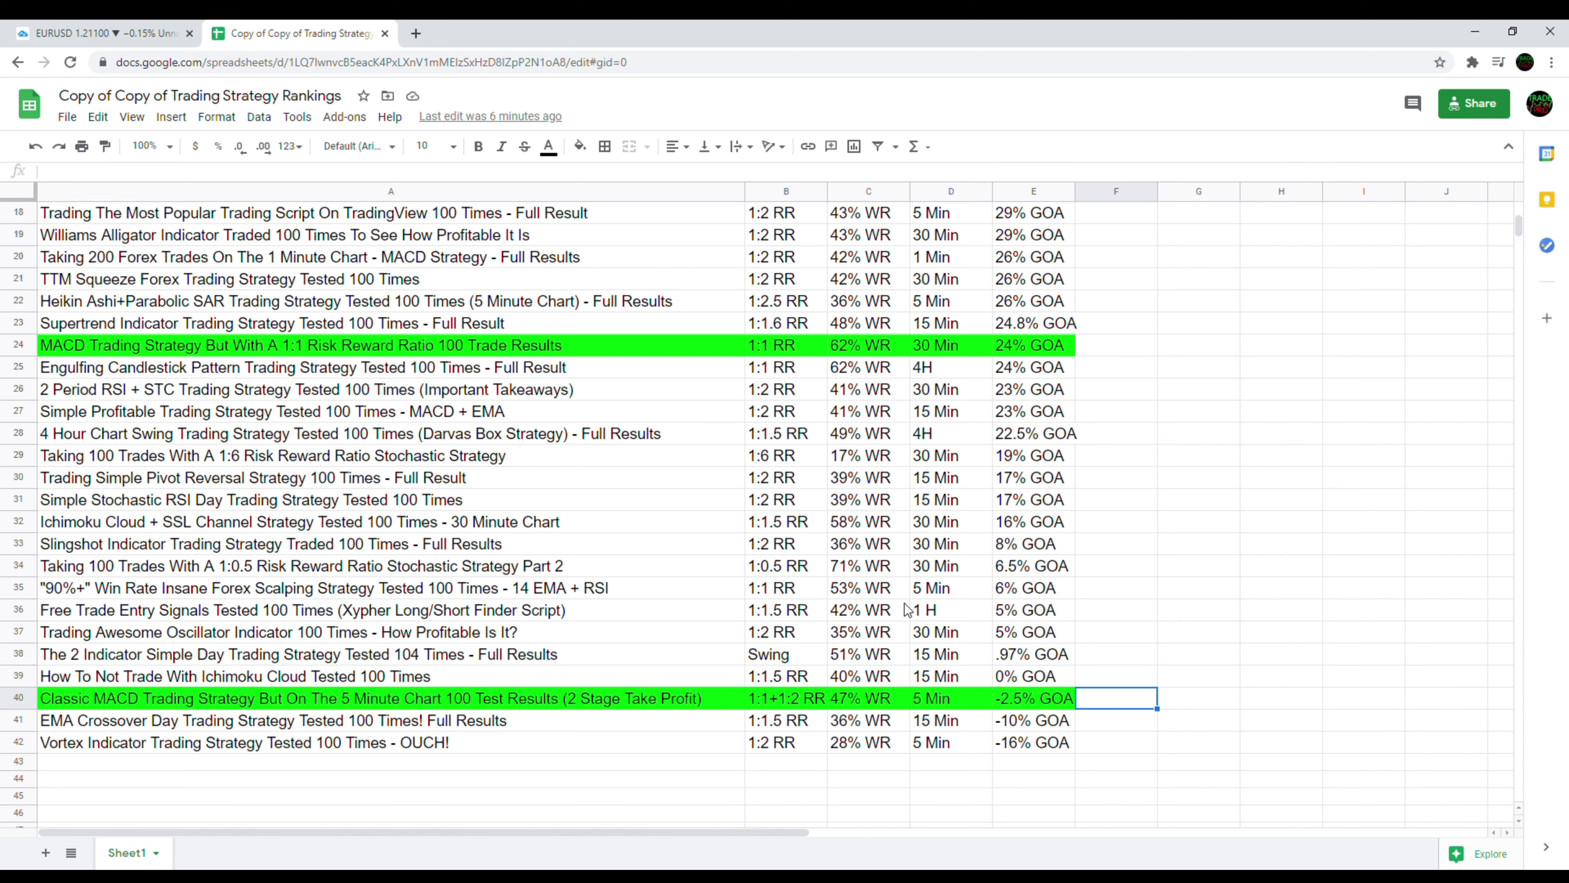
{"action": "scroll", "coordinate": [908, 619], "scroll_direction": "up", "scroll_amount": 5}
{"action": "scroll", "coordinate": [907, 626], "scroll_direction": "up", "scroll_amount": 1}
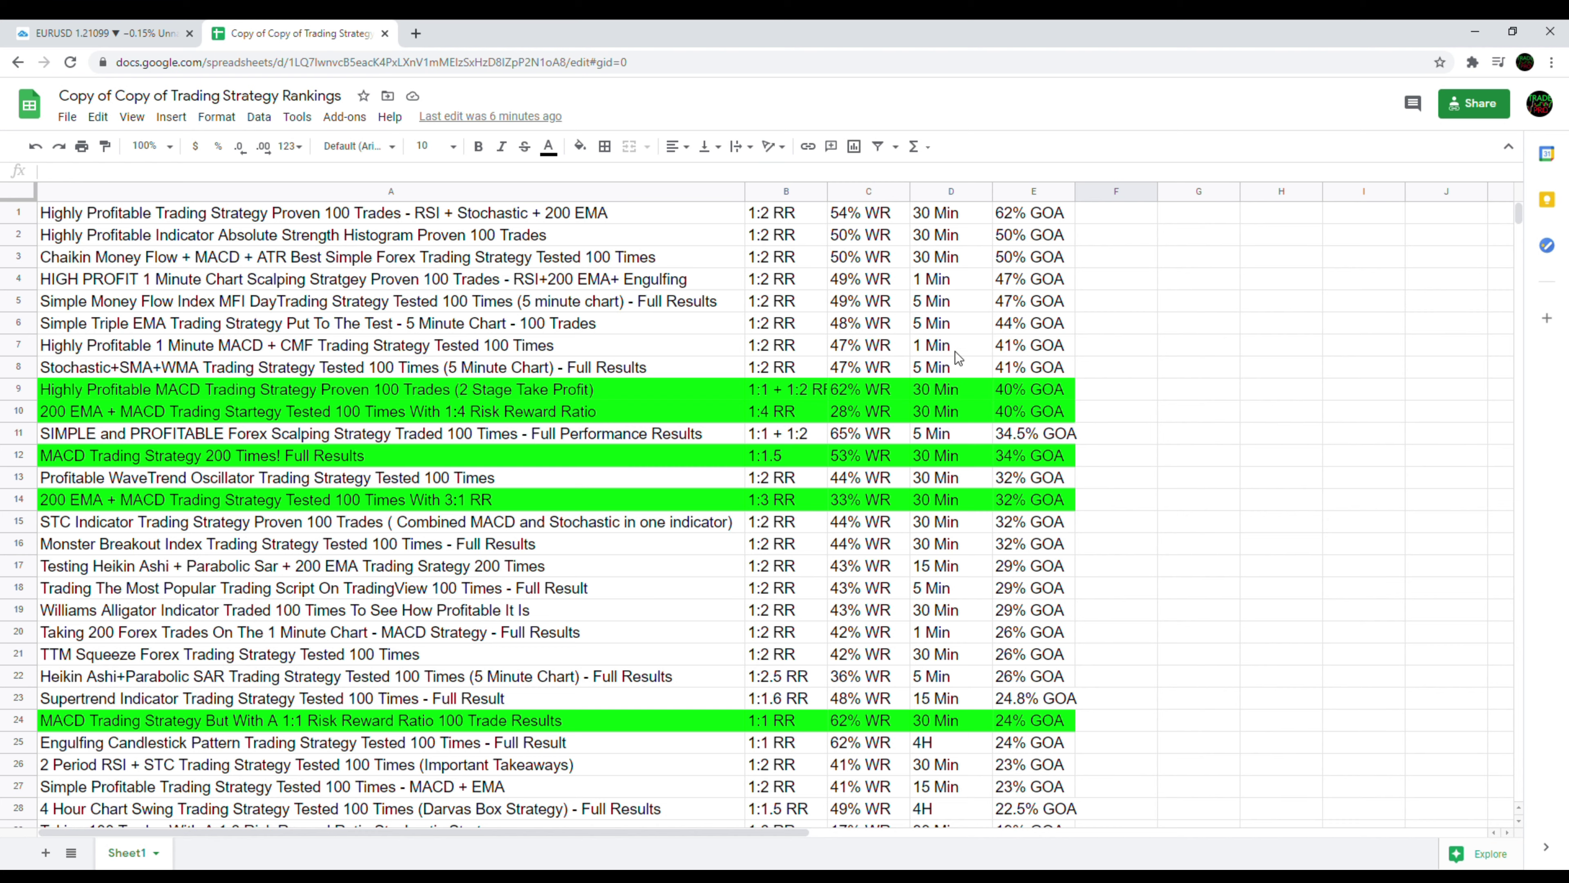
{"action": "scroll", "coordinate": [921, 609], "scroll_direction": "down", "scroll_amount": 4}
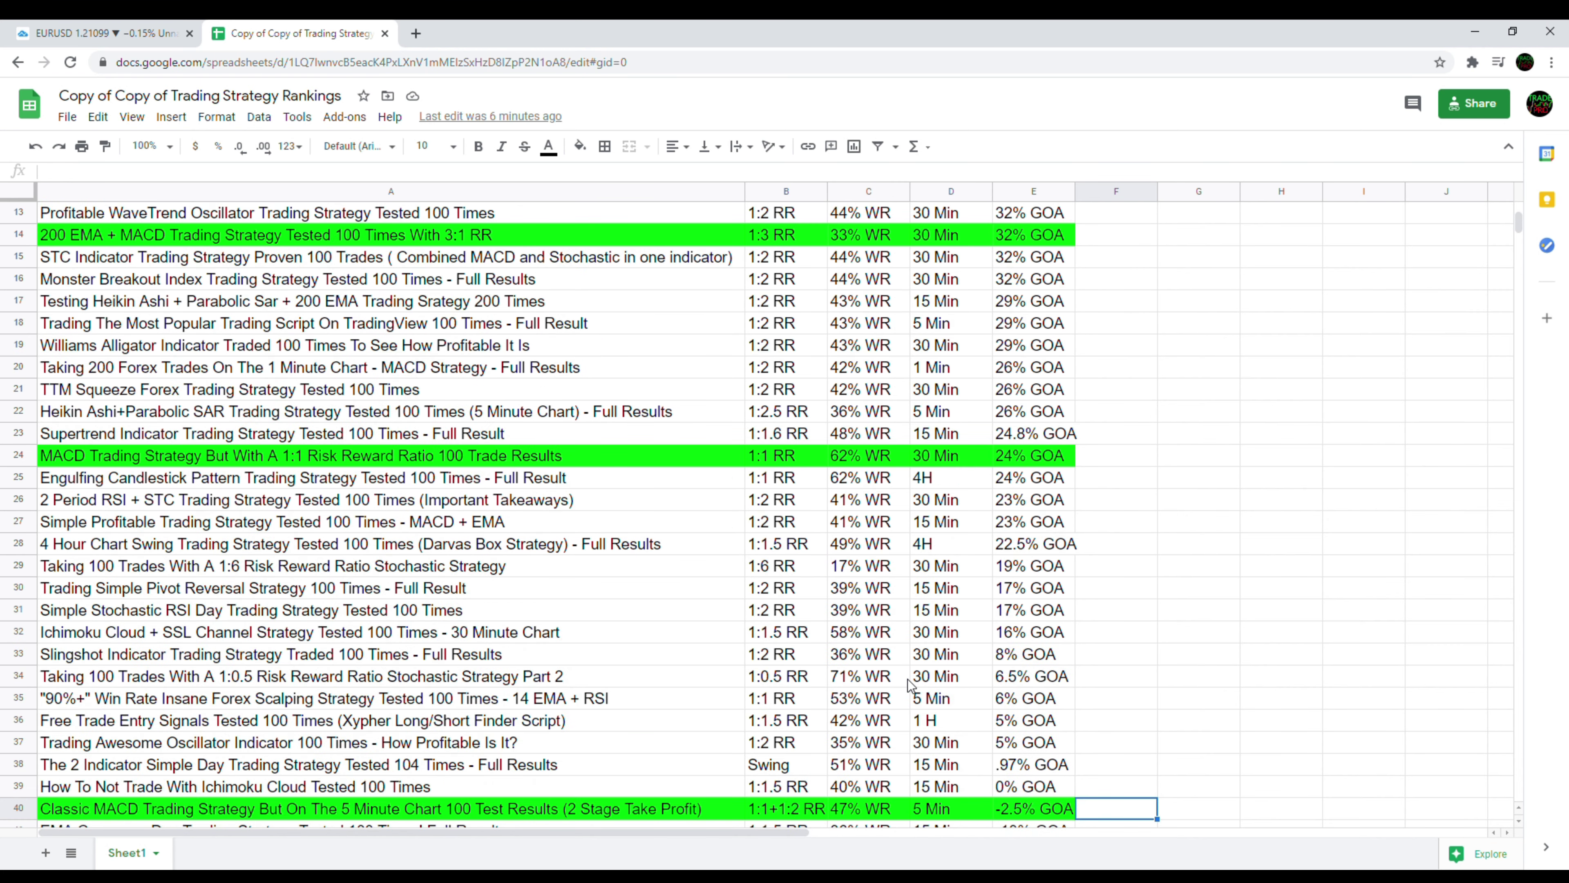
{"action": "scroll", "coordinate": [891, 700], "scroll_direction": "up", "scroll_amount": 4}
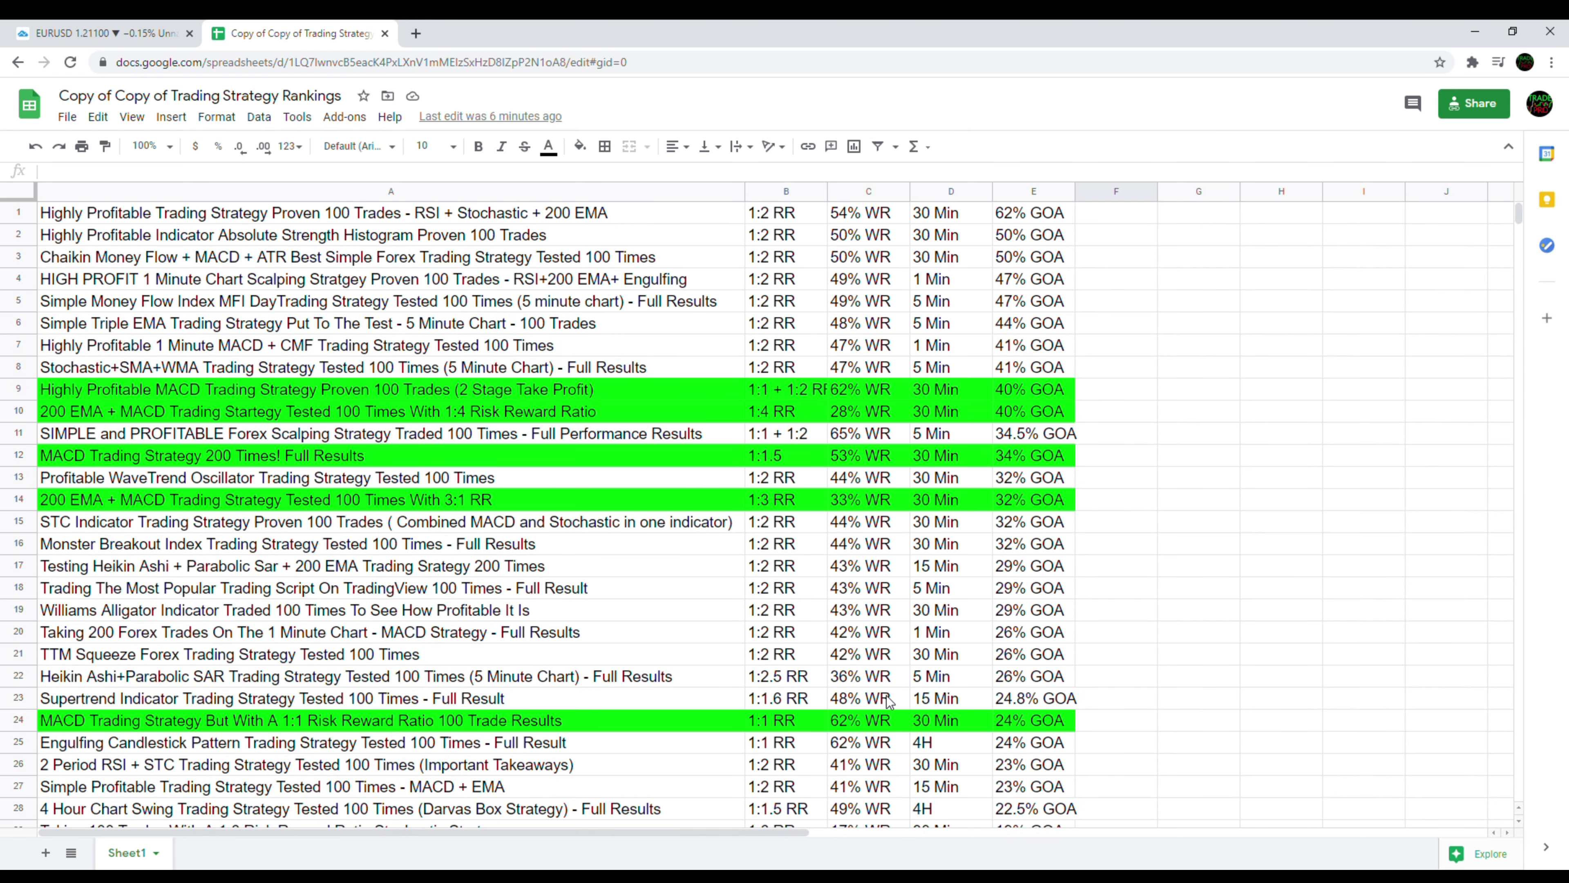